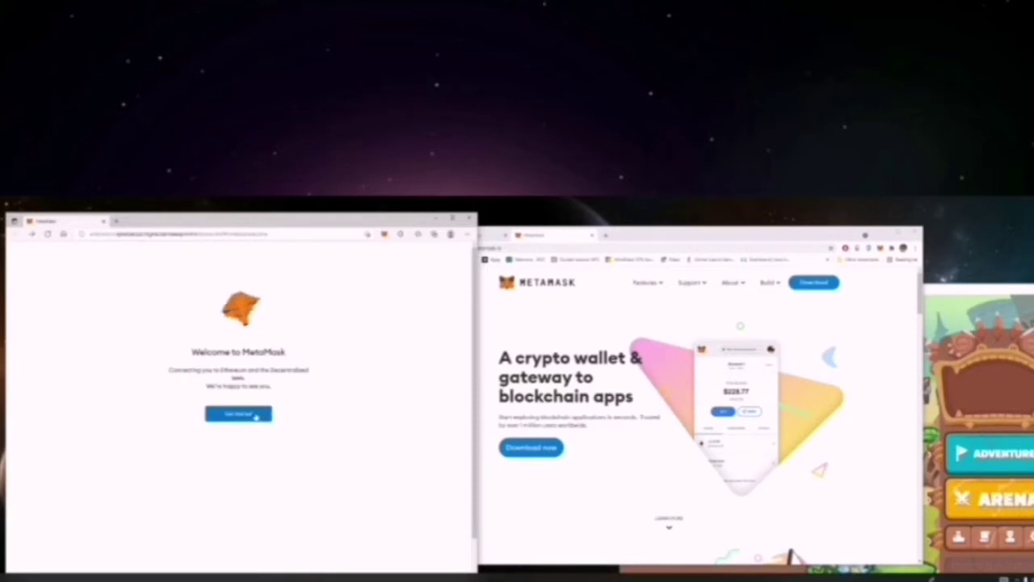
# Start MetaMask setup, choose to create a new wallet, and agree to share usage data.
pyautogui.click(252, 414)
pyautogui.click(323, 396)
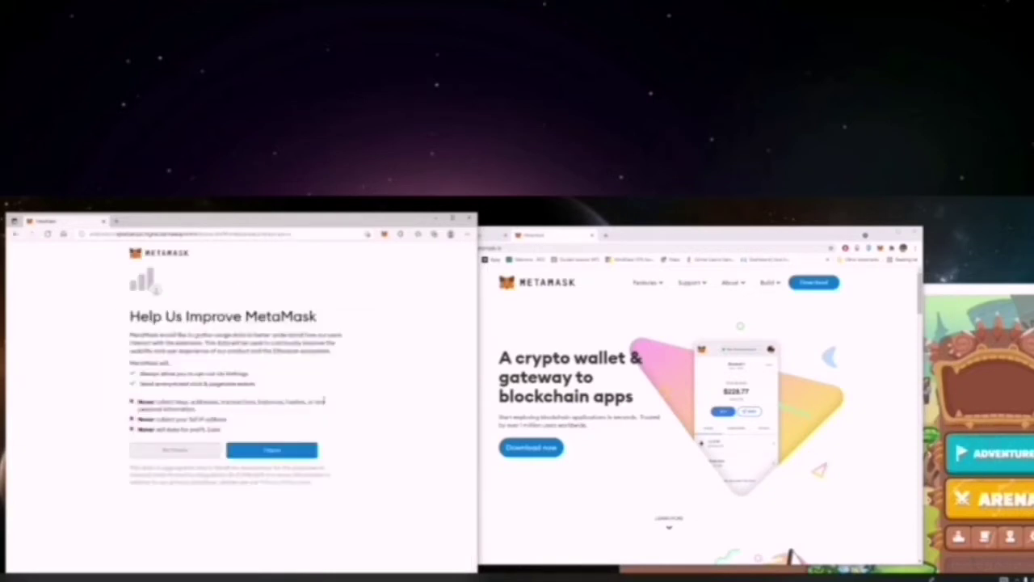
pyautogui.click(267, 455)
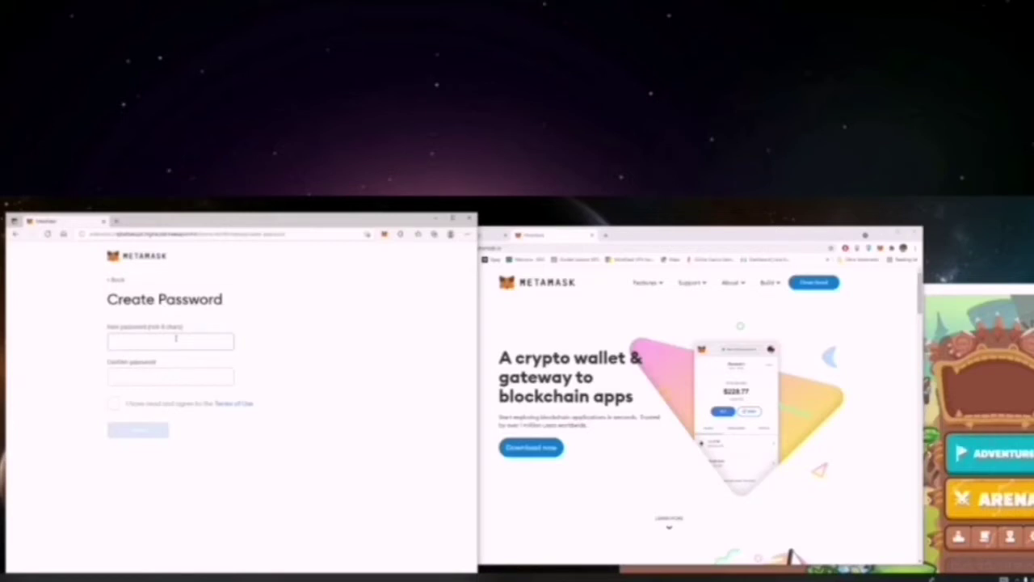
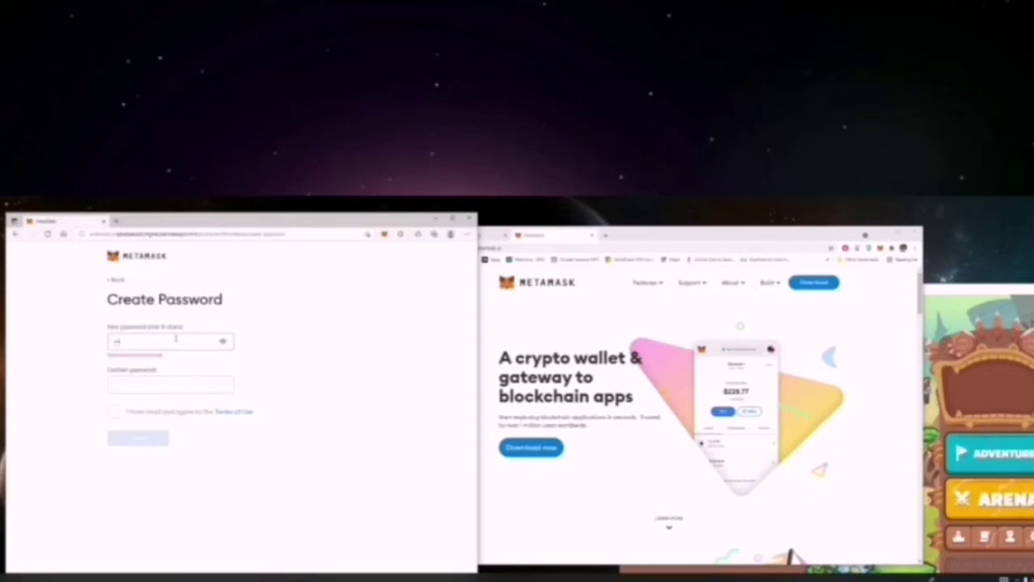
# Enter and confirm a new wallet password, accept the Terms of Use, and create the wallet.
pyautogui.press('Tab')
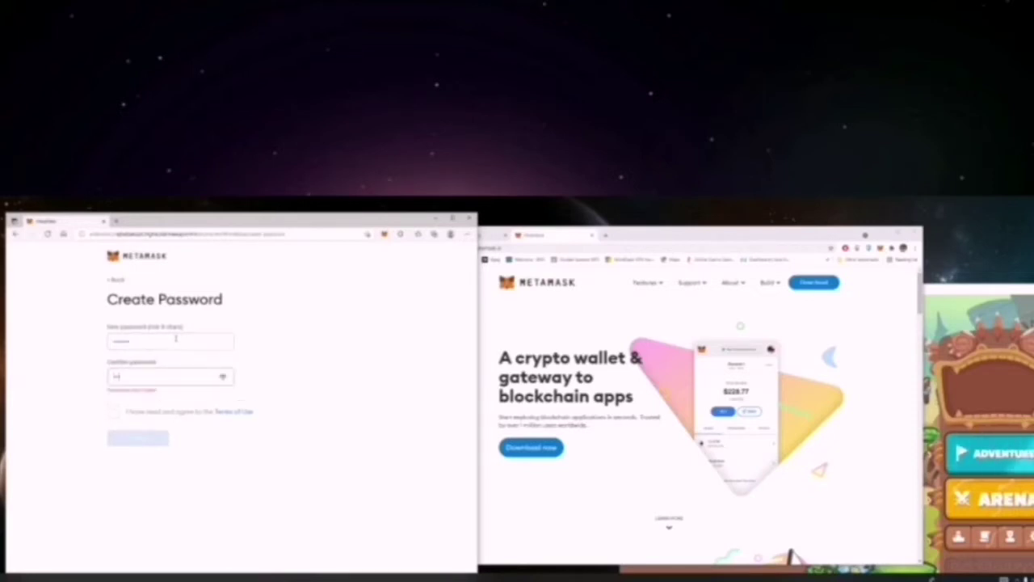
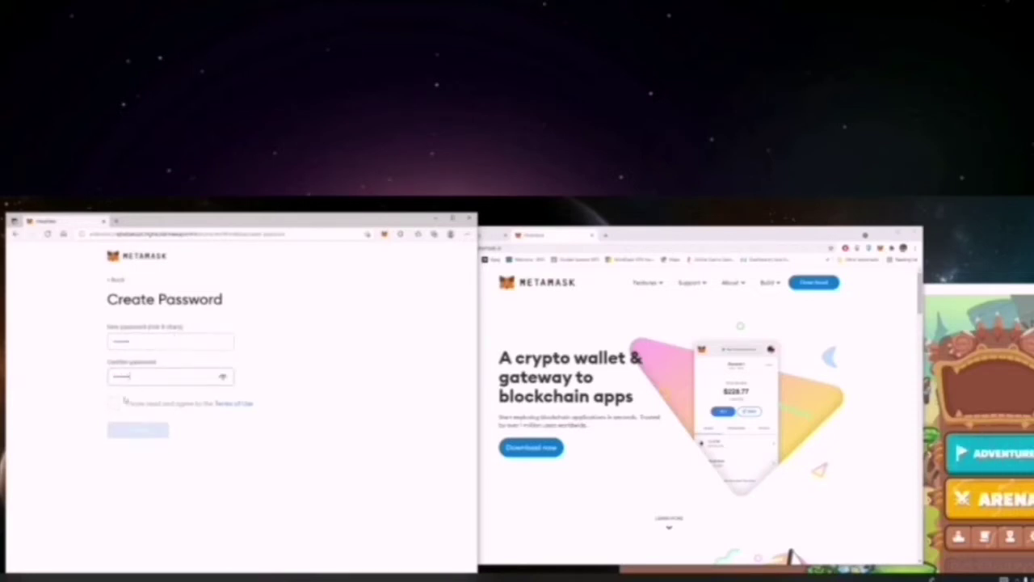
pyautogui.click(122, 401)
pyautogui.click(151, 433)
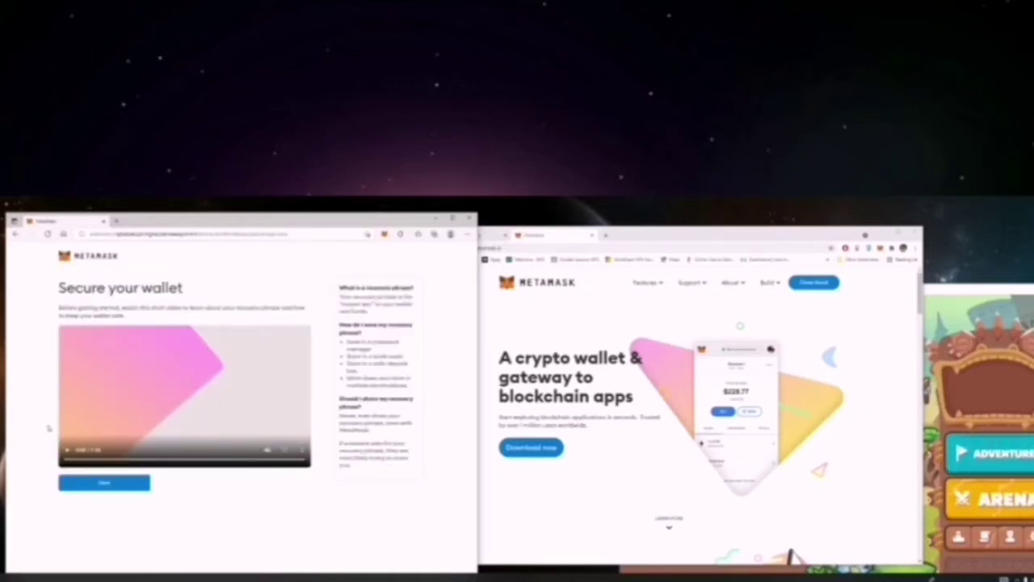
# Play the 'Secure your wallet' video and continue to the Secret Backup Phrase page.
pyautogui.click(68, 450)
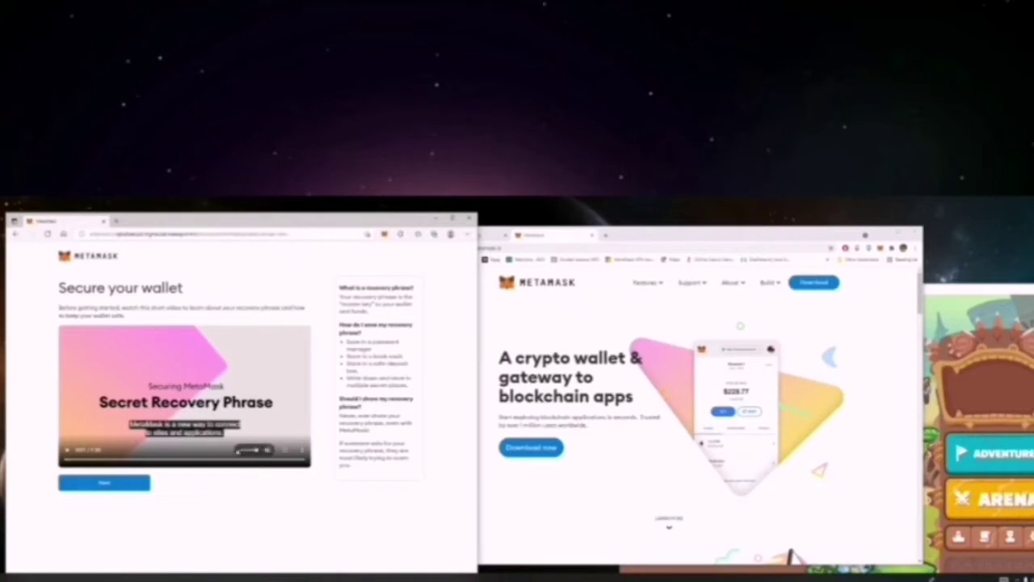
pyautogui.click(133, 483)
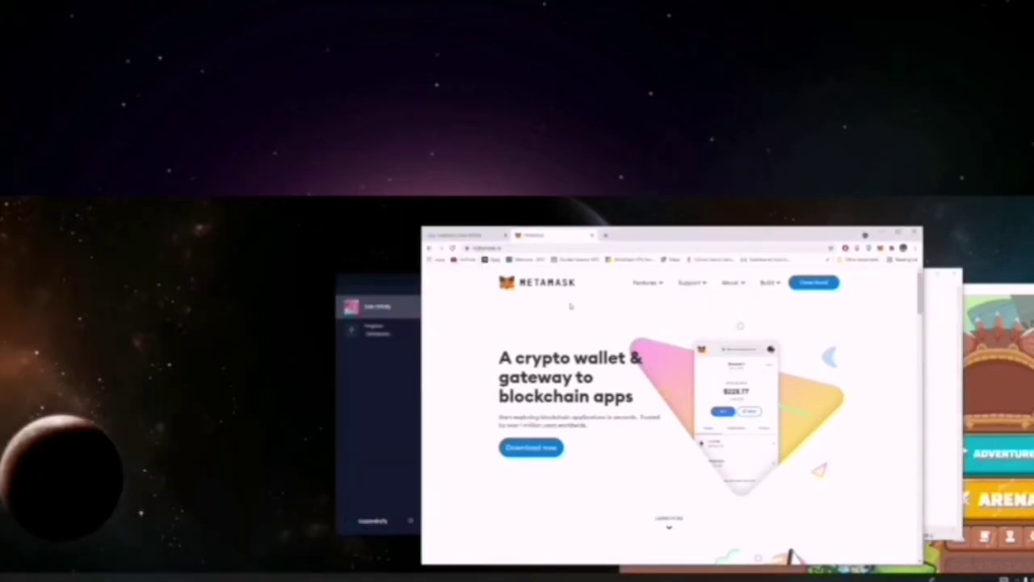
# Return to the MetaMask tab and unlock the MetaMask extension with its password.
pyautogui.click(469, 235)
pyautogui.click(543, 234)
pyautogui.click(888, 264)
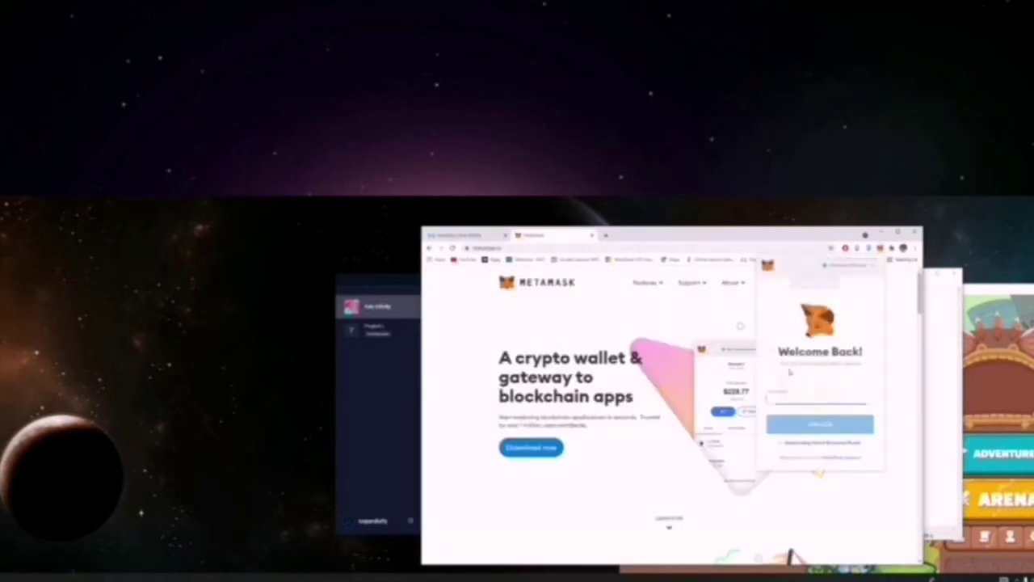
pyautogui.press('Return')
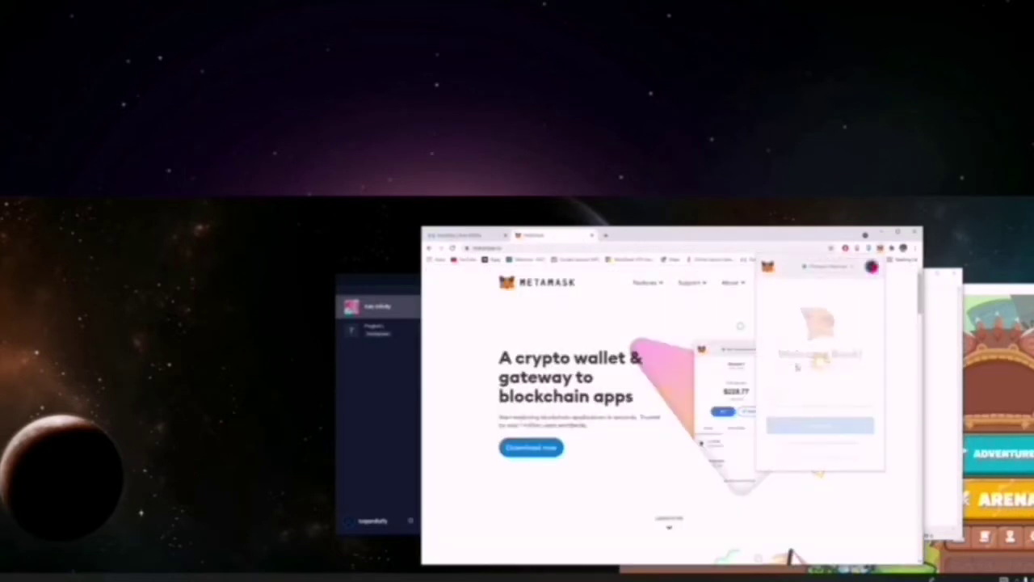
pyautogui.click(873, 253)
# Unlock the Ronin Wallet and look over its WETH balance and token list.
pyautogui.click(870, 248)
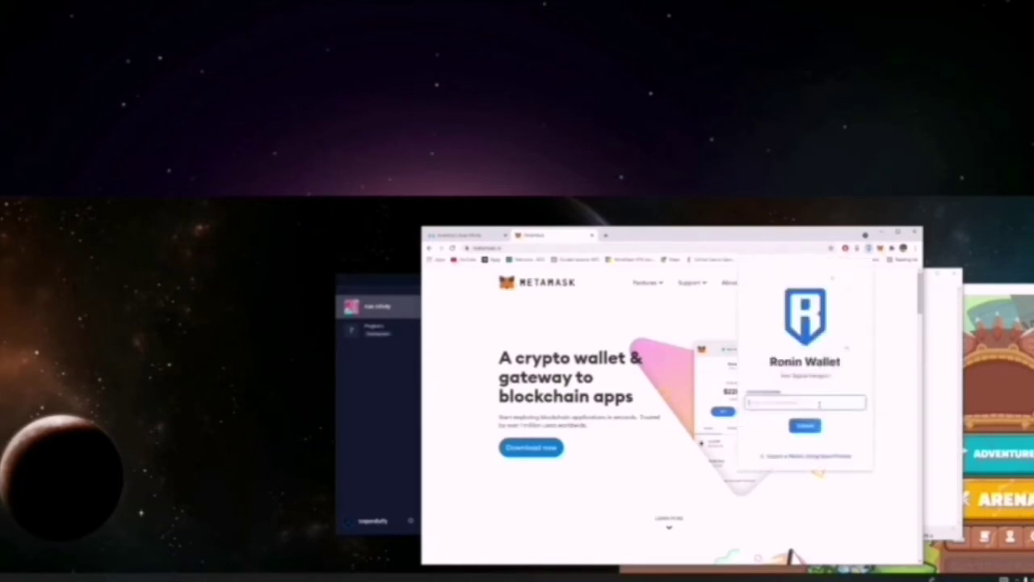
pyautogui.press('Return')
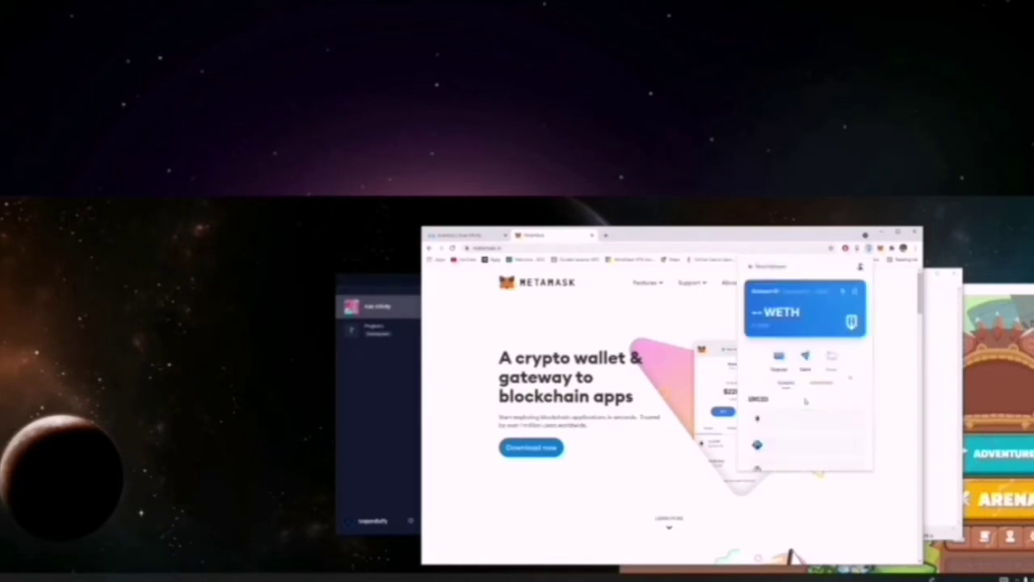
pyautogui.click(661, 314)
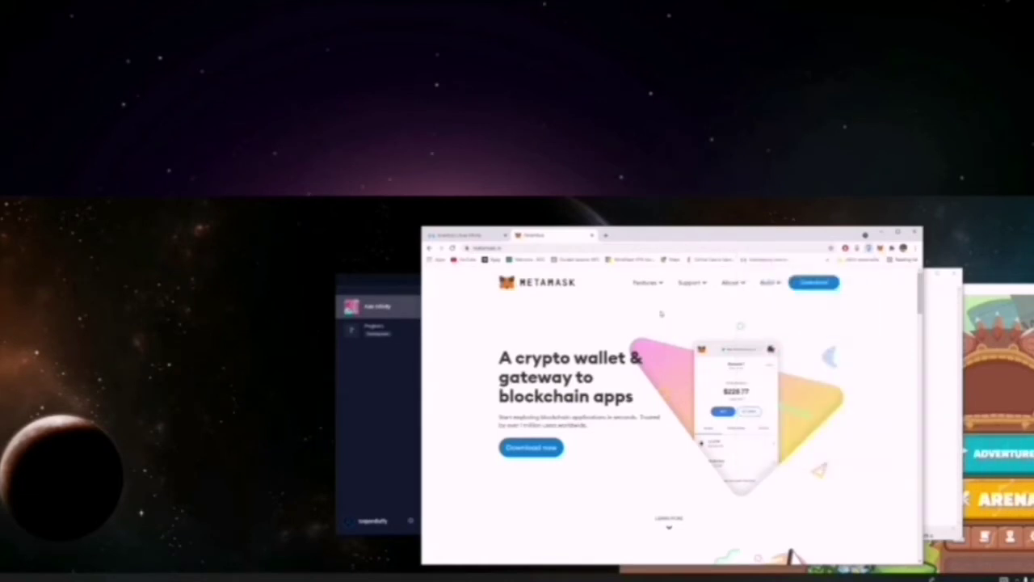
pyautogui.click(877, 248)
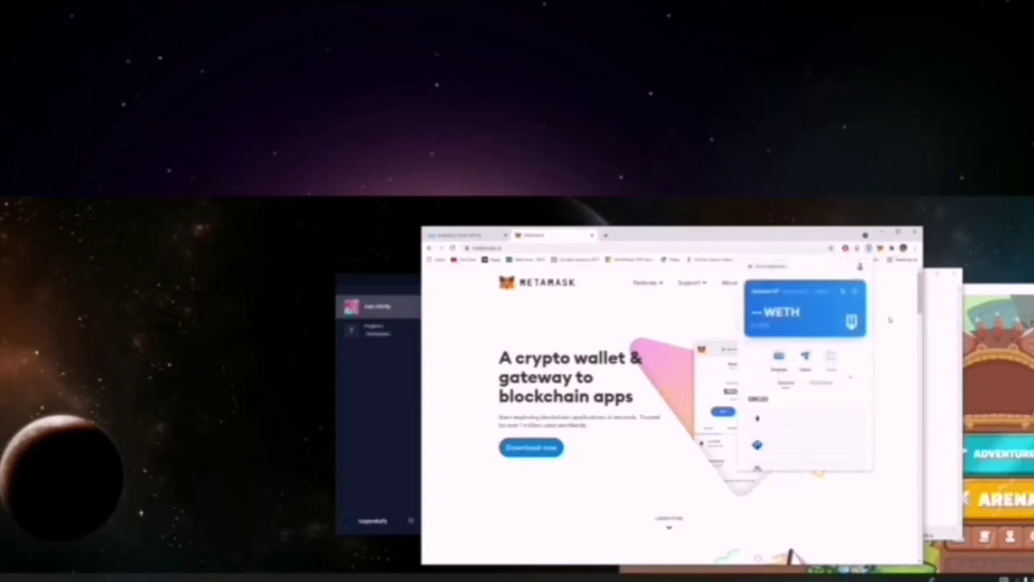
pyautogui.scroll(-3, 852, 368)
pyautogui.click(886, 341)
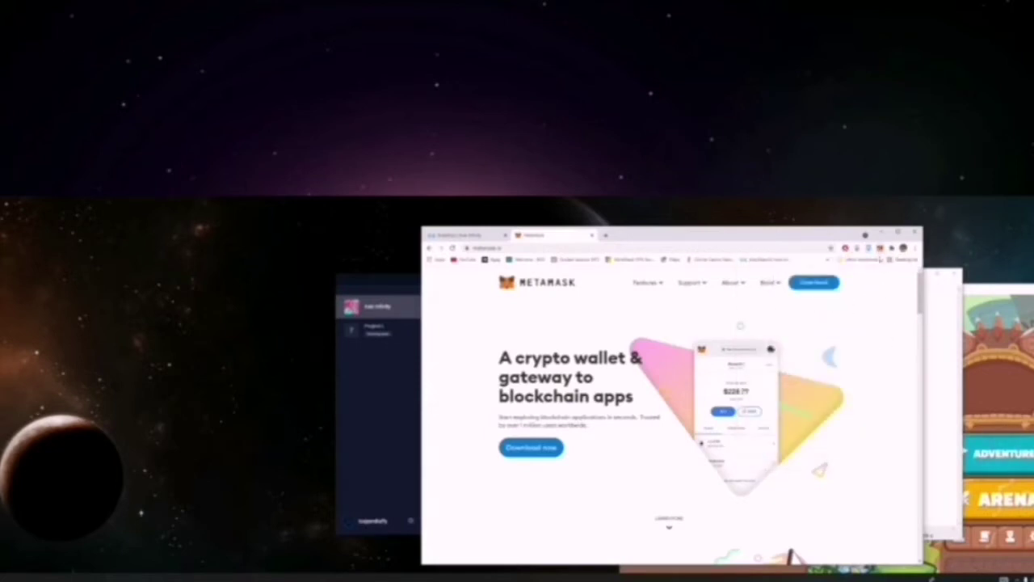
pyautogui.click(881, 251)
pyautogui.click(679, 235)
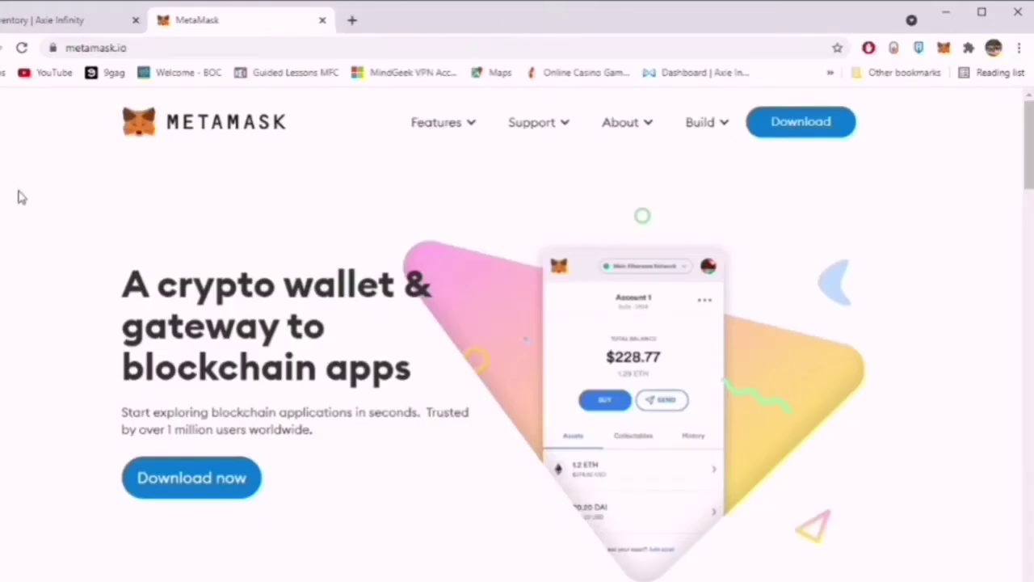
# Close the MetaMask website tab.
pyautogui.click(323, 19)
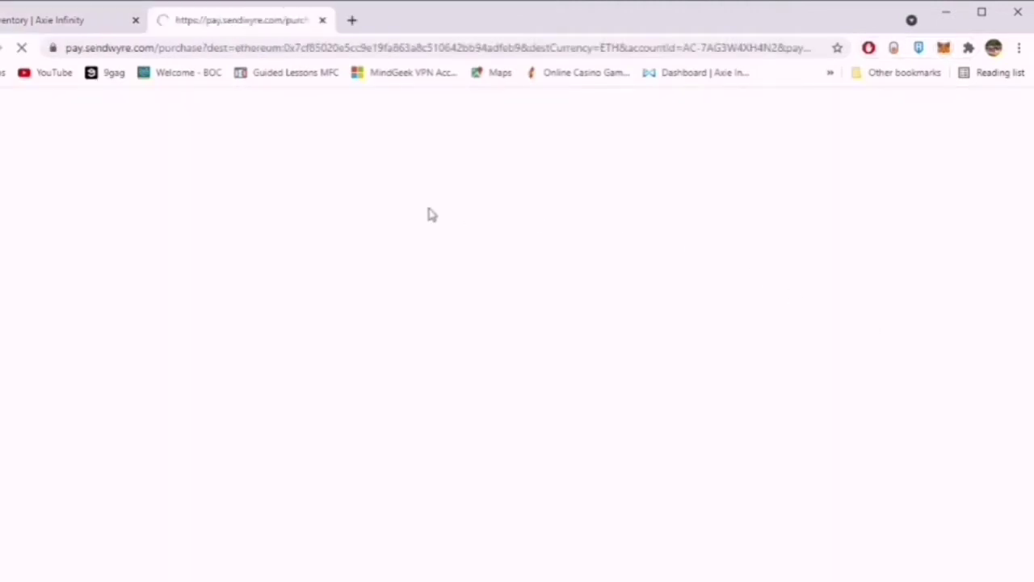
# Set the Wyre purchase amount to $2 and switch the payment currency to euros.
pyautogui.scroll(-2, 307, 268)
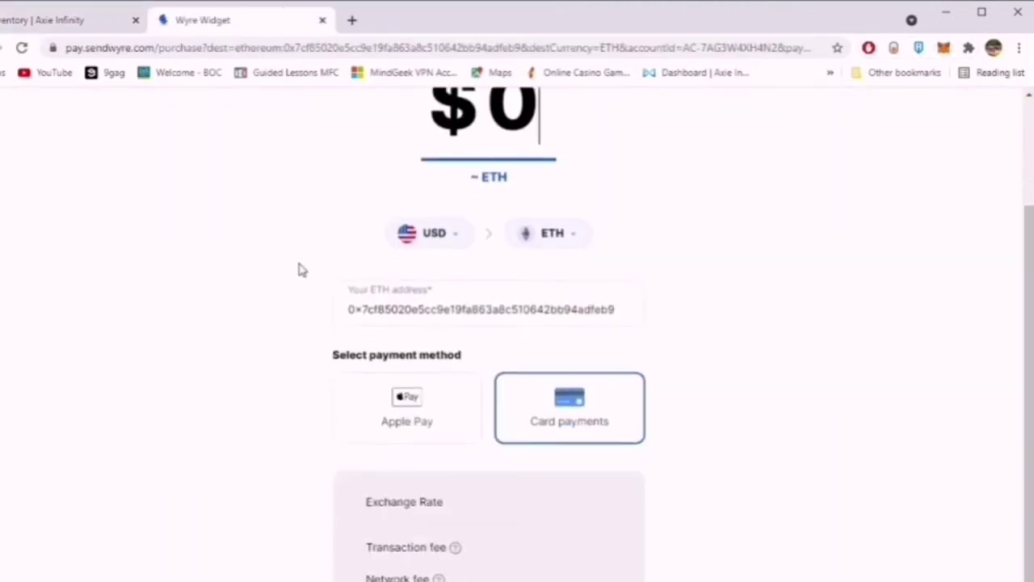
pyautogui.scroll(2, 307, 267)
pyautogui.click(538, 257)
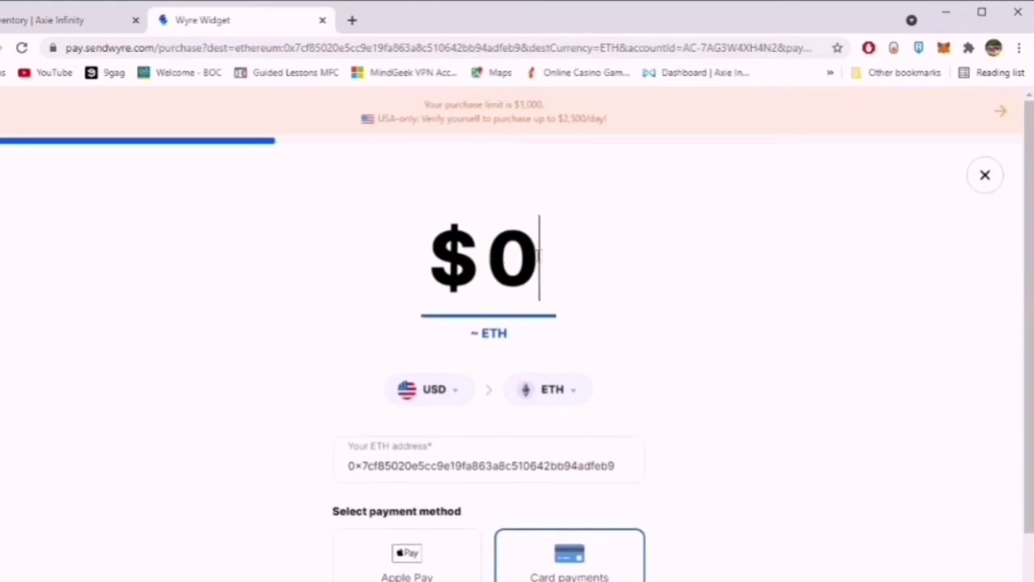
pyautogui.press('BackSpace')
pyautogui.write('2')
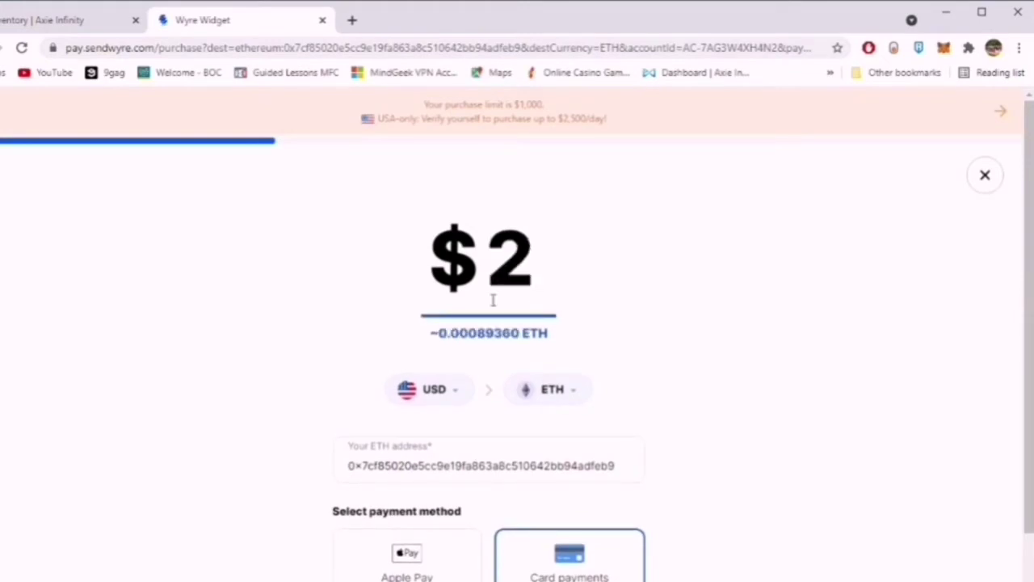
pyautogui.click(452, 380)
pyautogui.click(484, 415)
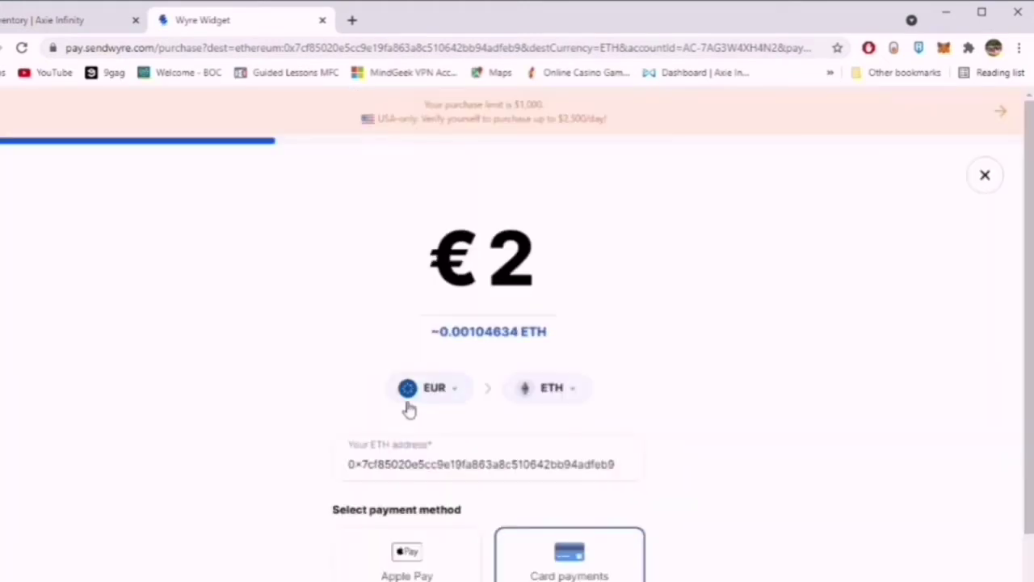
# Search for and pick Philippine Peso as payment currency, then switch back to USD.
pyautogui.click(404, 387)
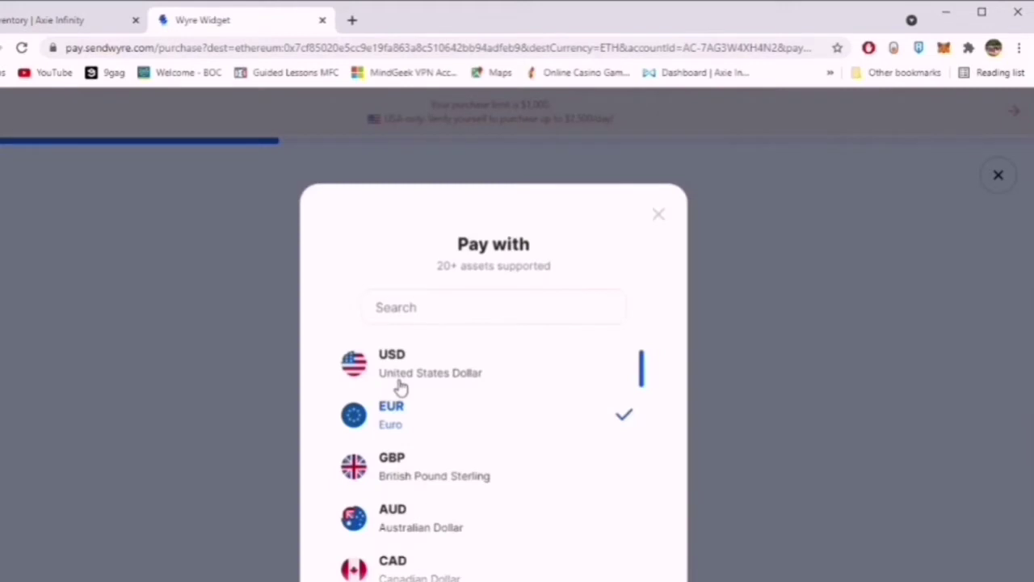
pyautogui.click(441, 309)
pyautogui.write('phpo')
pyautogui.press('BackSpace')
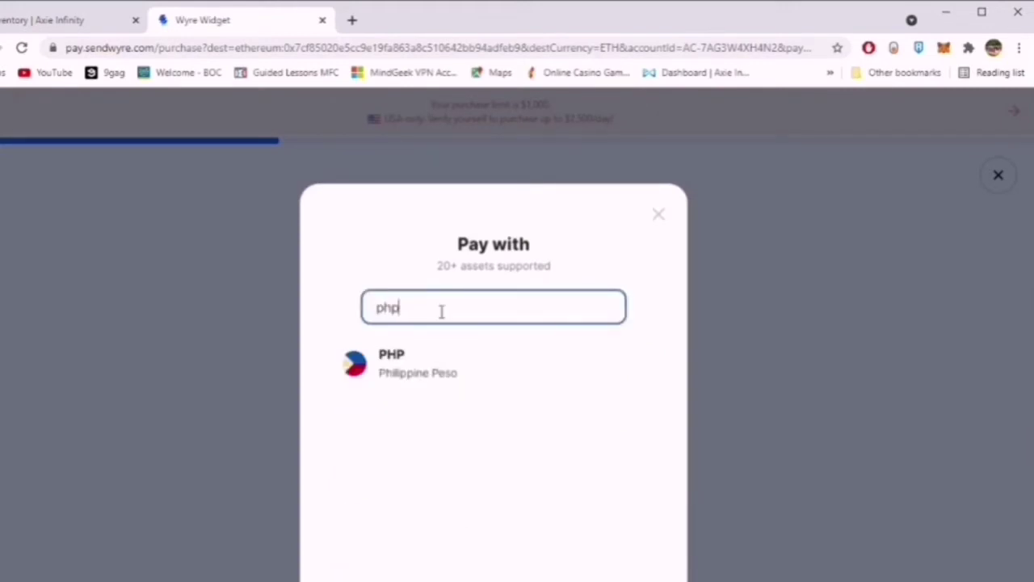
pyautogui.click(439, 353)
pyautogui.click(444, 393)
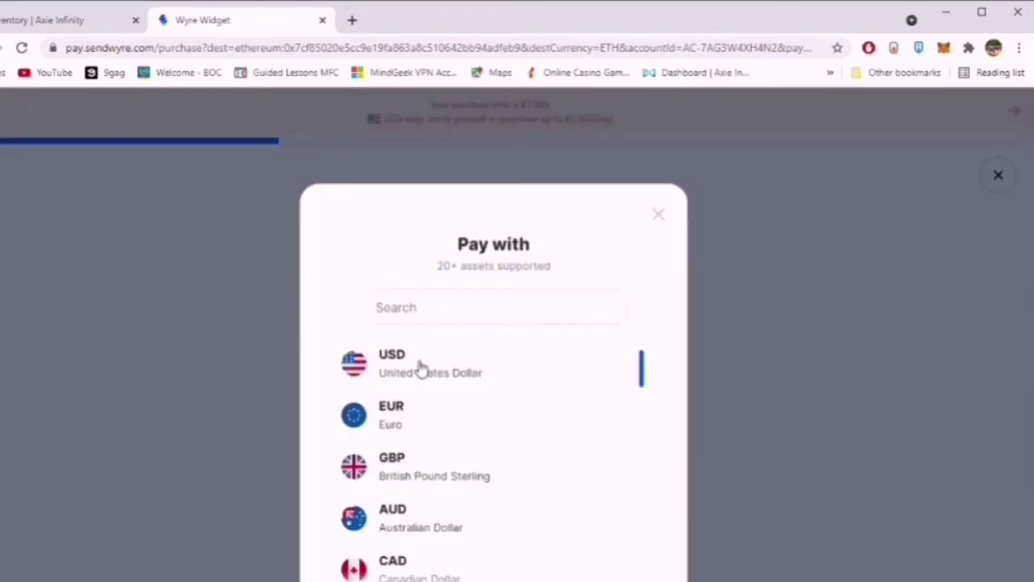
pyautogui.click(420, 365)
# Change the purchase amount to $600, then close the Wyre widget tab.
pyautogui.click(543, 261)
pyautogui.press('BackSpace')
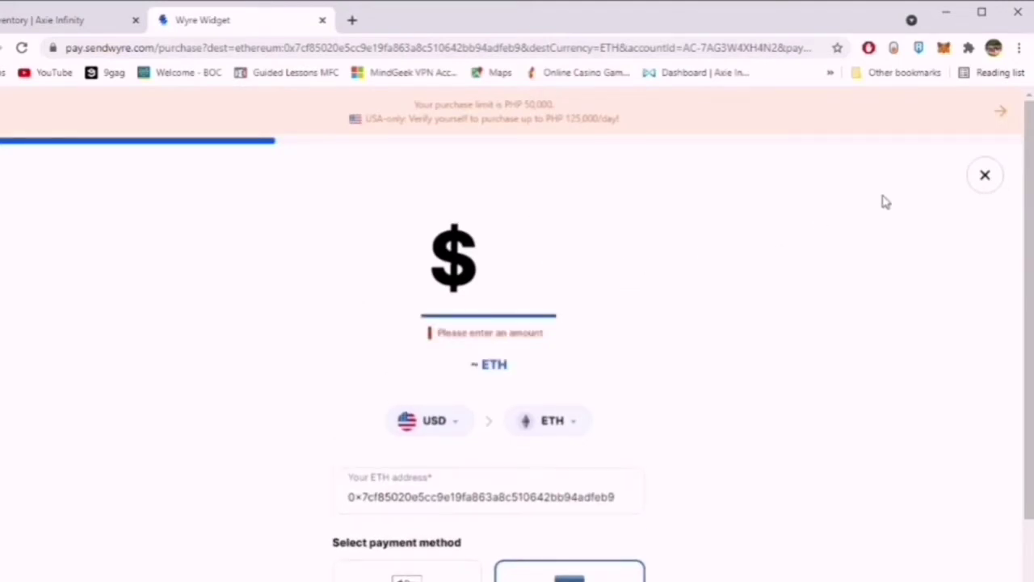
pyautogui.write('600')
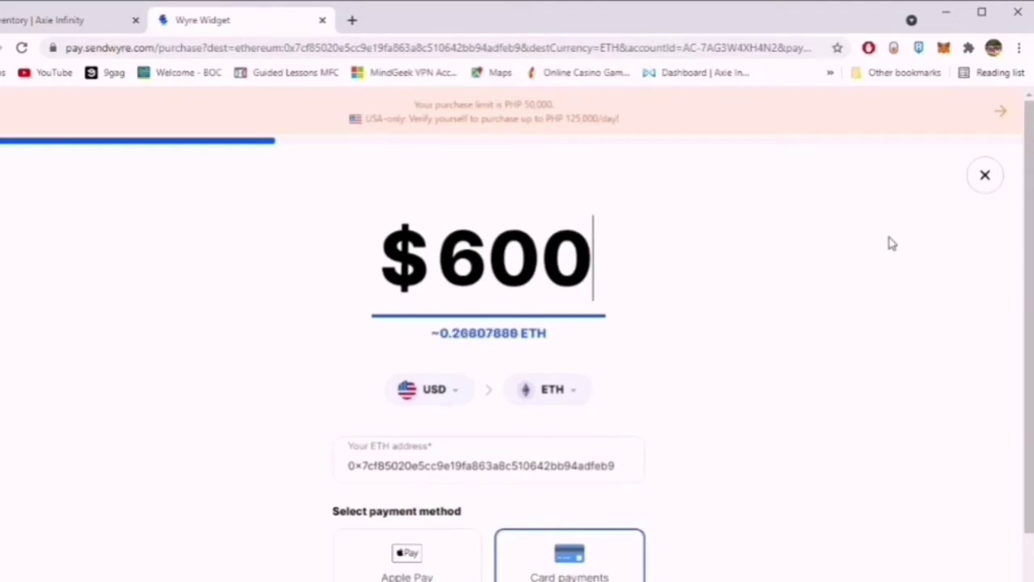
pyautogui.click(914, 257)
pyautogui.click(321, 20)
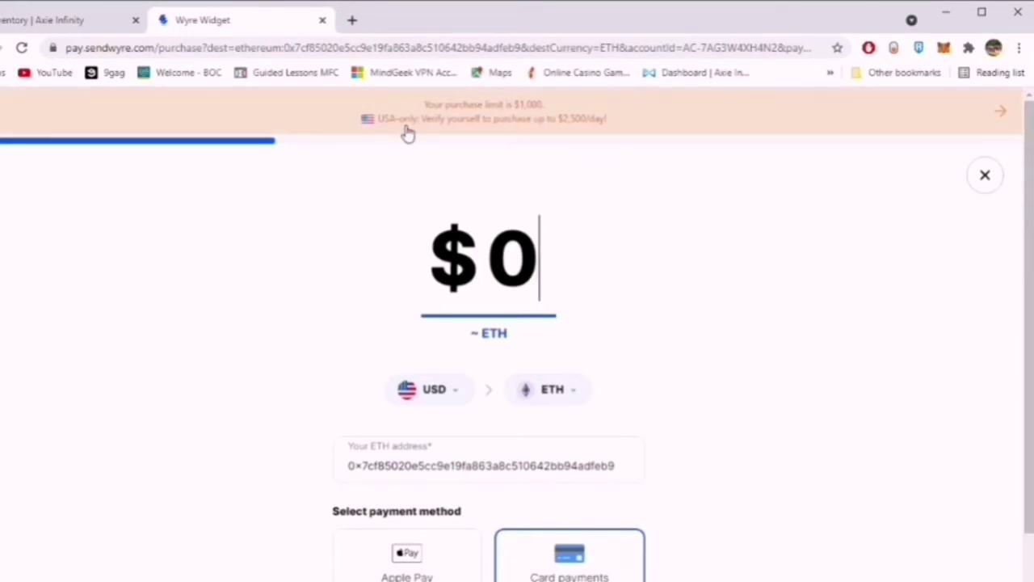
# Replace the $0 purchase amount with 1000.
pyautogui.doubleClick(566, 268)
pyautogui.click(549, 242)
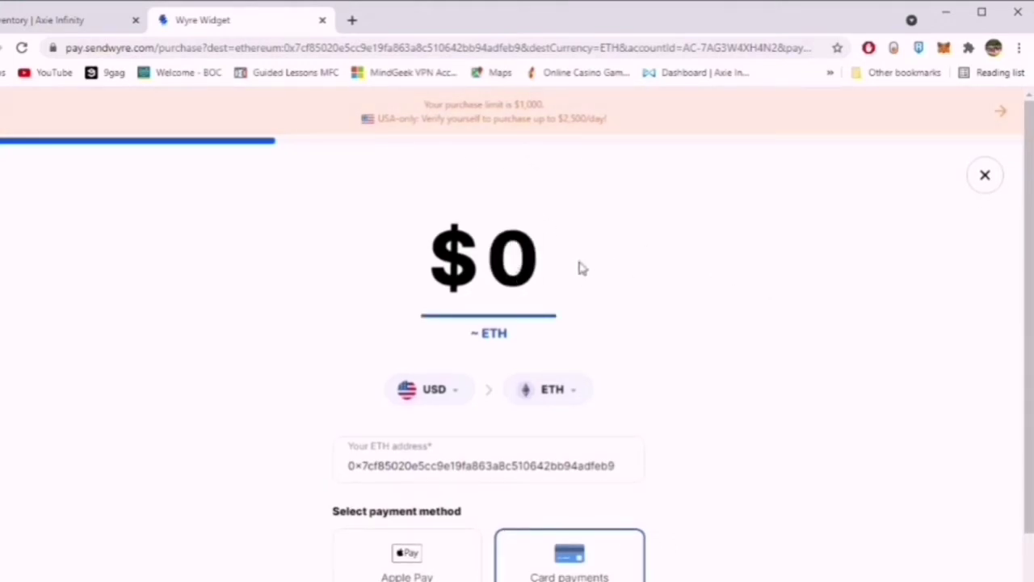
pyautogui.press('BackSpace')
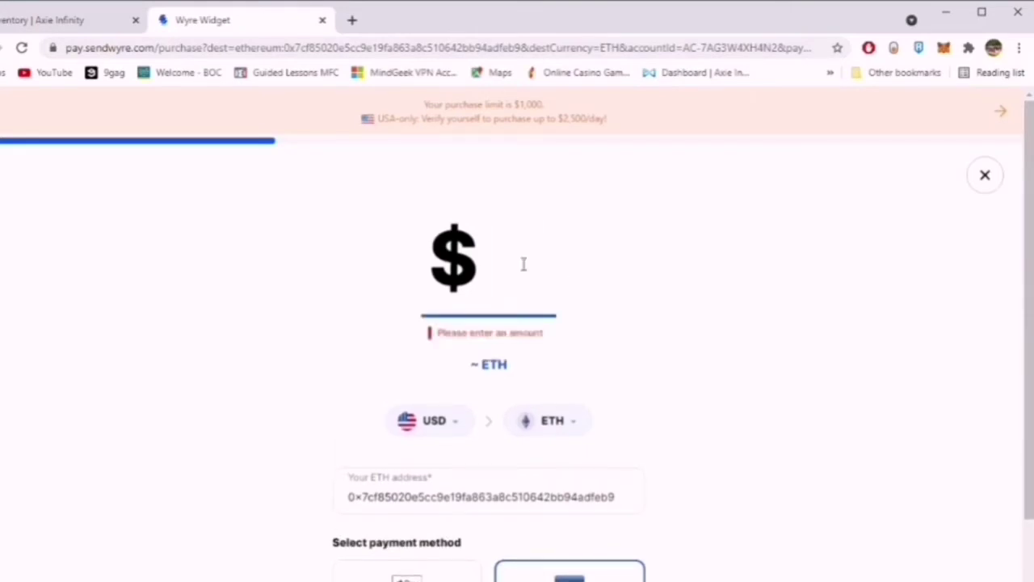
pyautogui.write('100')
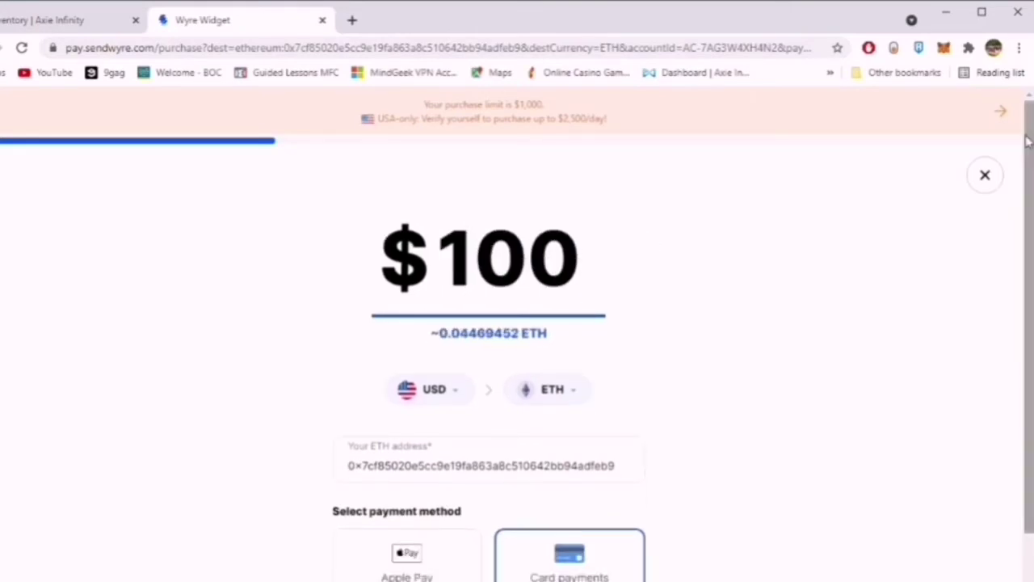
pyautogui.write('0')
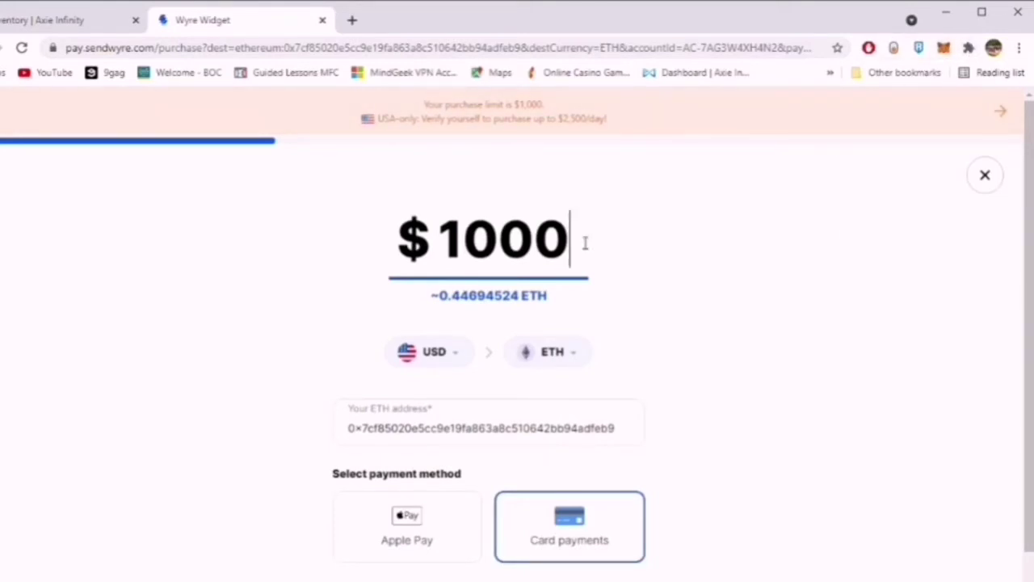
pyautogui.press('BackSpace')
pyautogui.press('BackSpace')
pyautogui.press('BackSpace')
pyautogui.press('BackSpace')
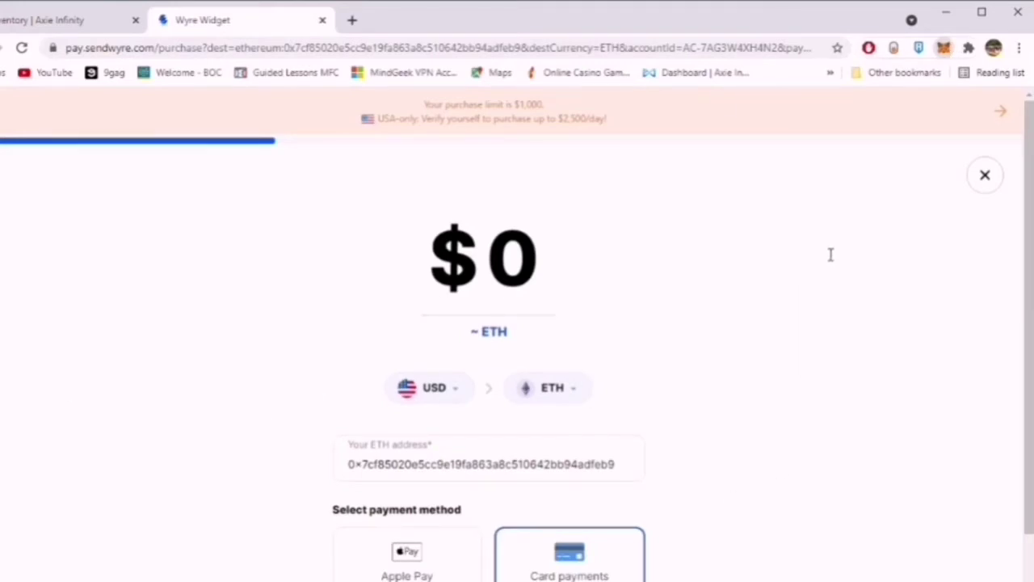
pyautogui.click(558, 260)
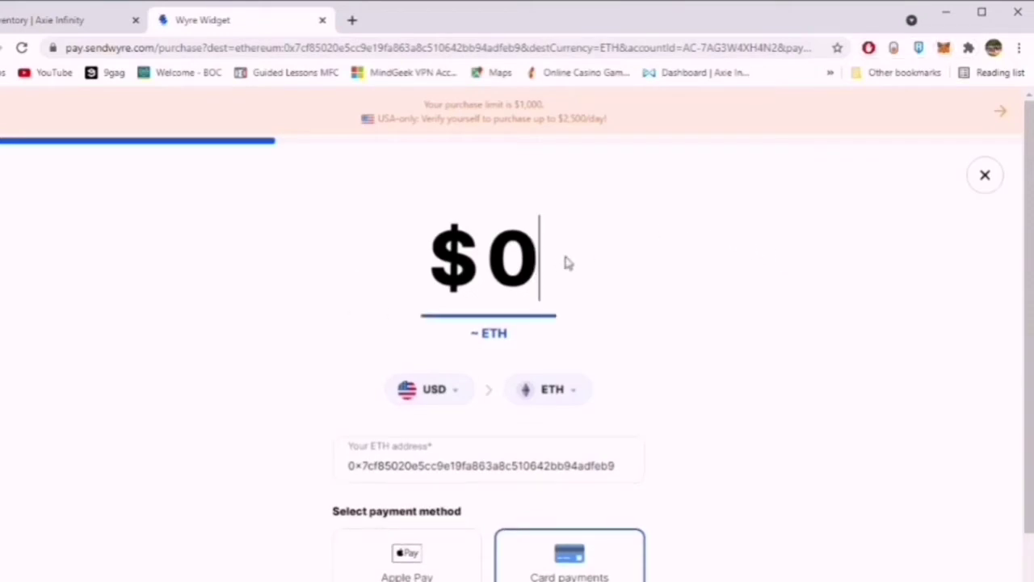
pyautogui.click(487, 267)
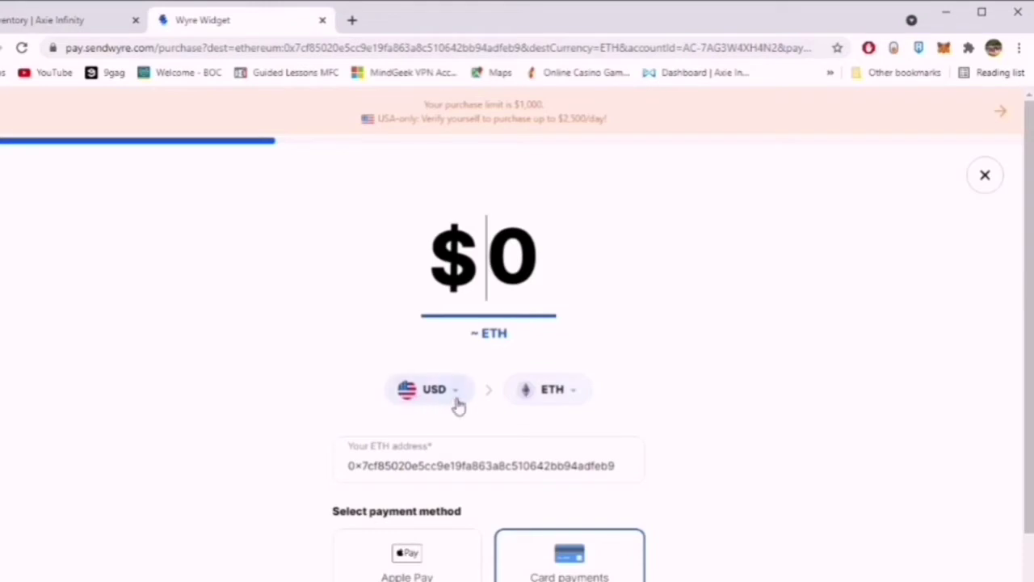
pyautogui.moveTo(543, 260); pyautogui.dragTo(479, 315)
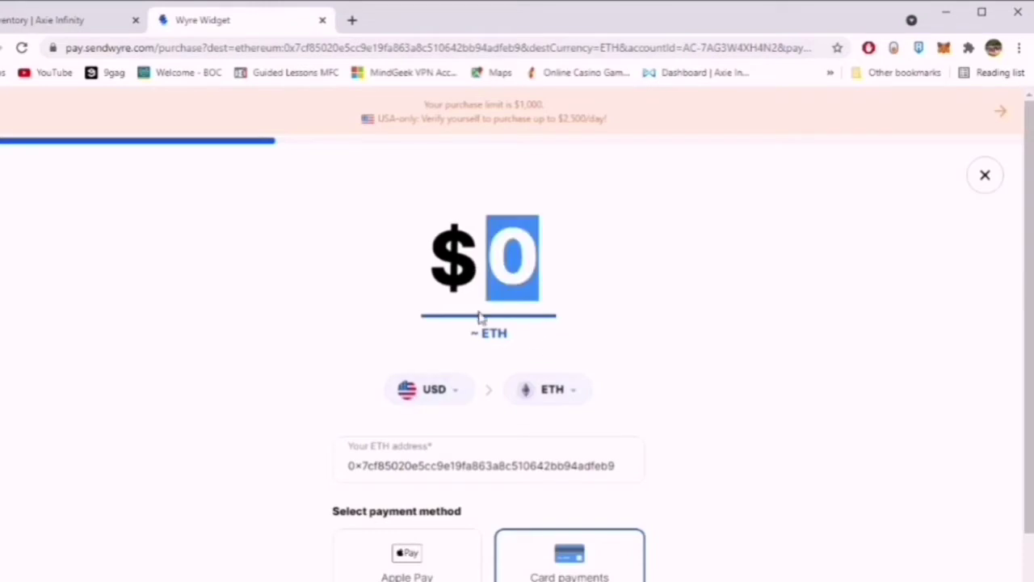
pyautogui.write('1000')
# Review the fees, 0.66 USD network fee and 1029.96 USD total, then authorize the debit.
pyautogui.scroll(-3, 480, 316)
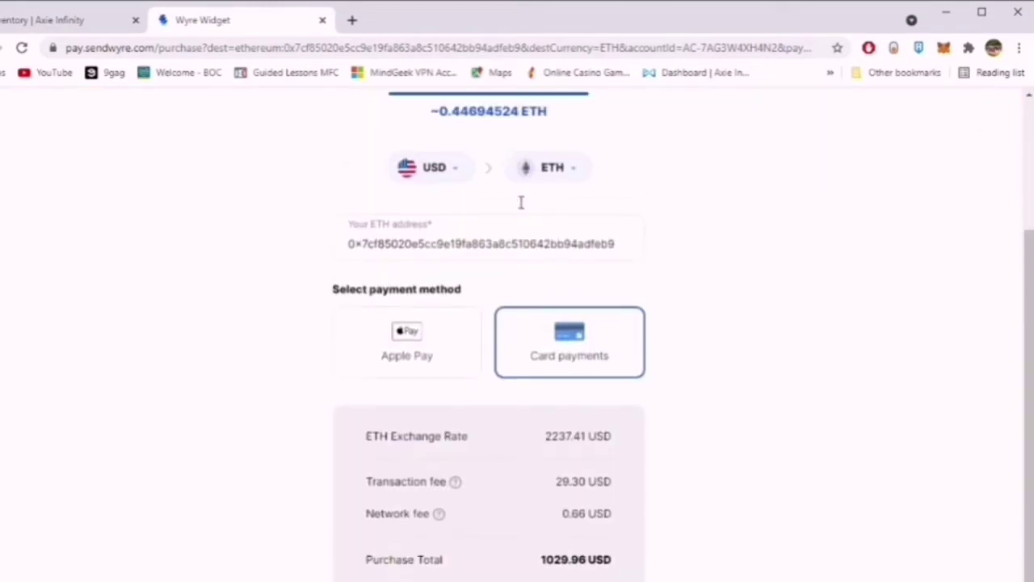
pyautogui.scroll(-1, 533, 291)
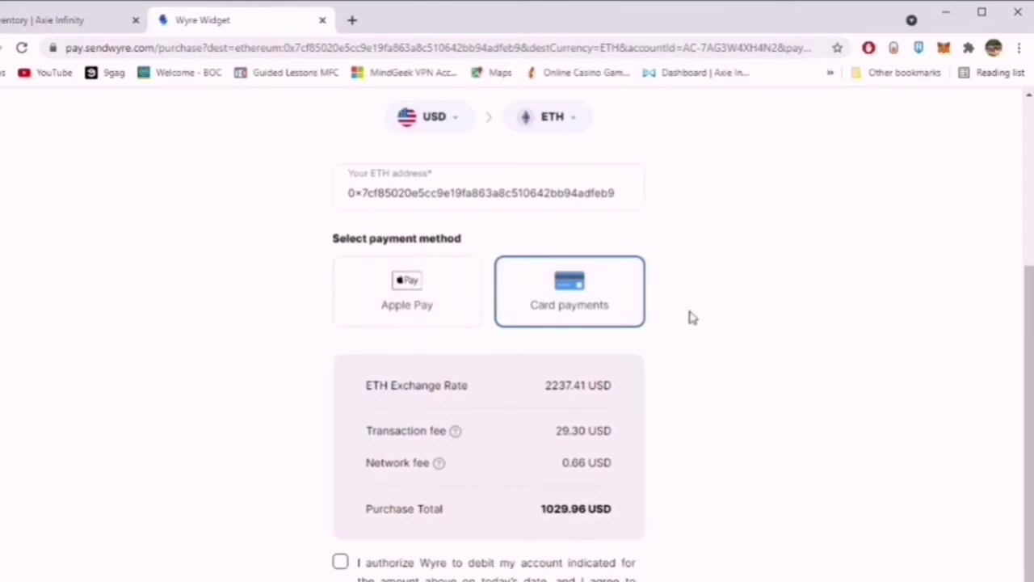
pyautogui.scroll(1, 655, 332)
pyautogui.scroll(-1, 566, 484)
pyautogui.moveTo(539, 388); pyautogui.dragTo(640, 410)
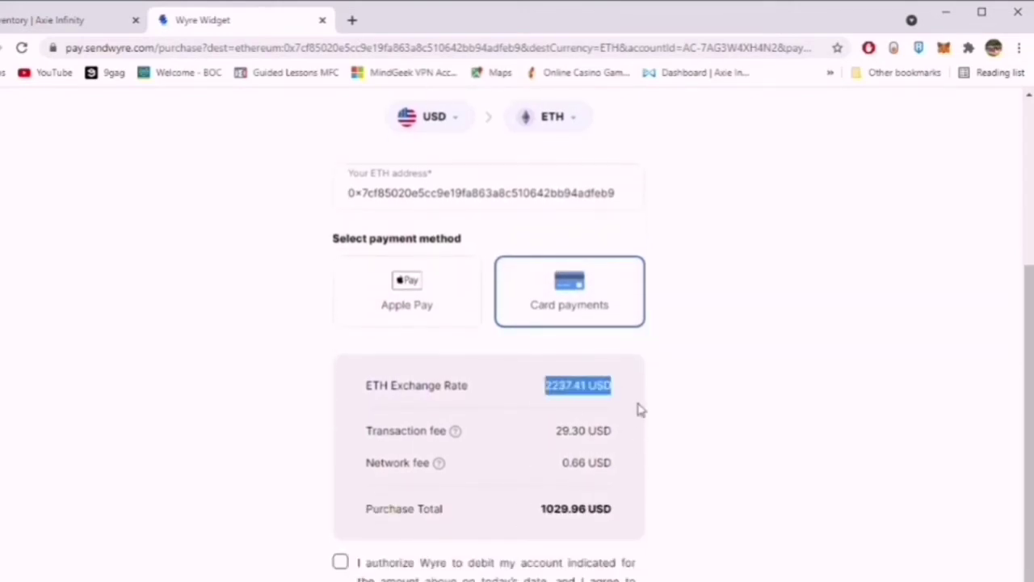
pyautogui.moveTo(541, 509); pyautogui.dragTo(585, 510)
pyautogui.click(582, 466)
pyautogui.moveTo(569, 431); pyautogui.dragTo(594, 447)
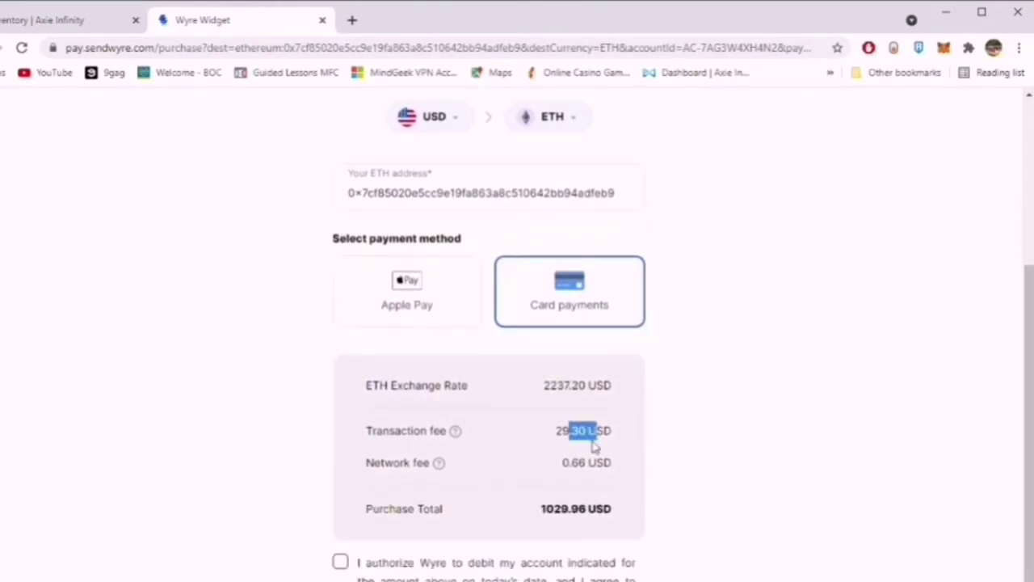
pyautogui.moveTo(565, 479); pyautogui.dragTo(639, 450)
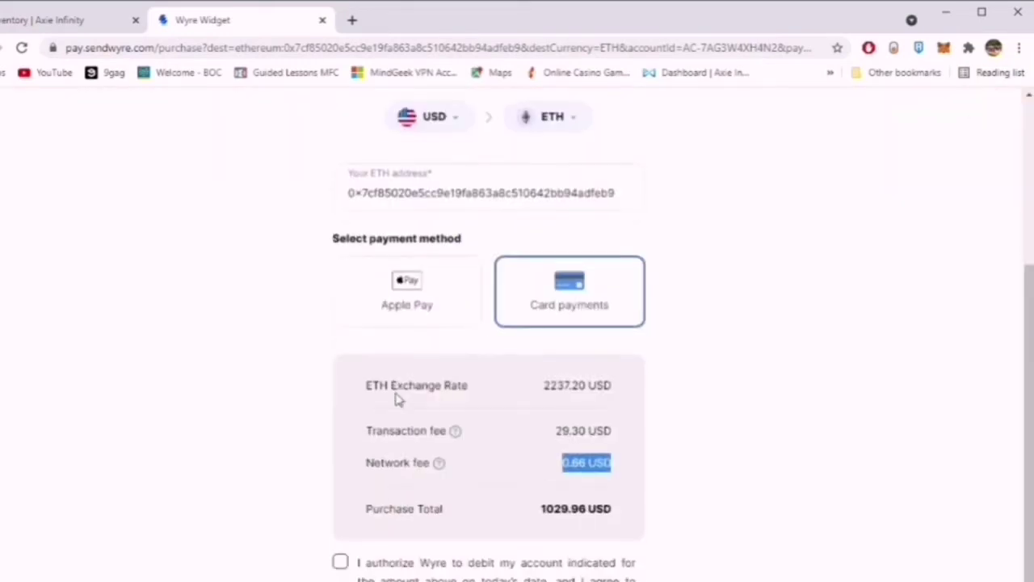
pyautogui.click(340, 562)
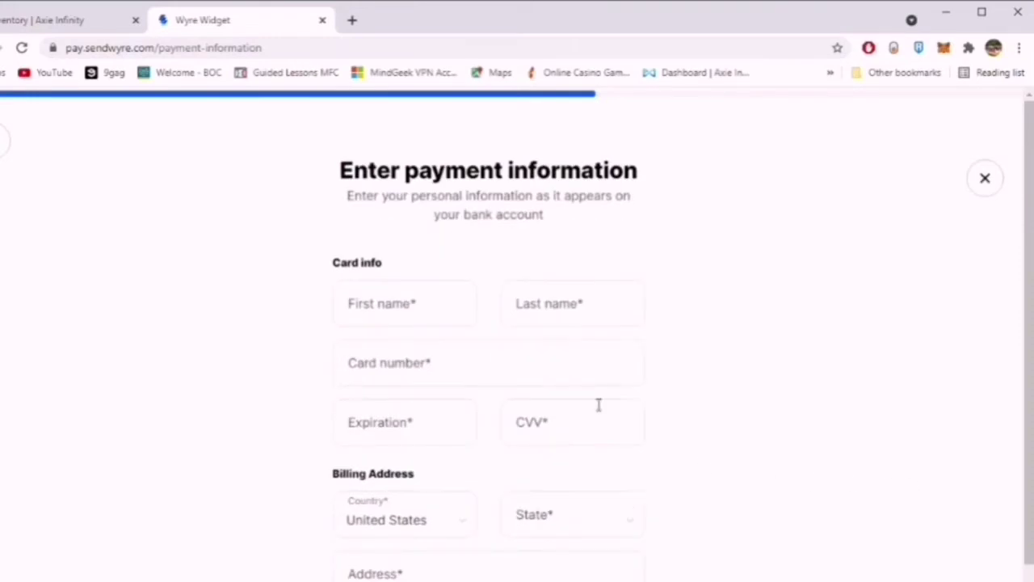
# Scroll through the unfilled payment information form, then close the Wyre Widget tab.
pyautogui.scroll(-4, 614, 347)
pyautogui.scroll(4, 622, 379)
pyautogui.scroll(-3, 630, 331)
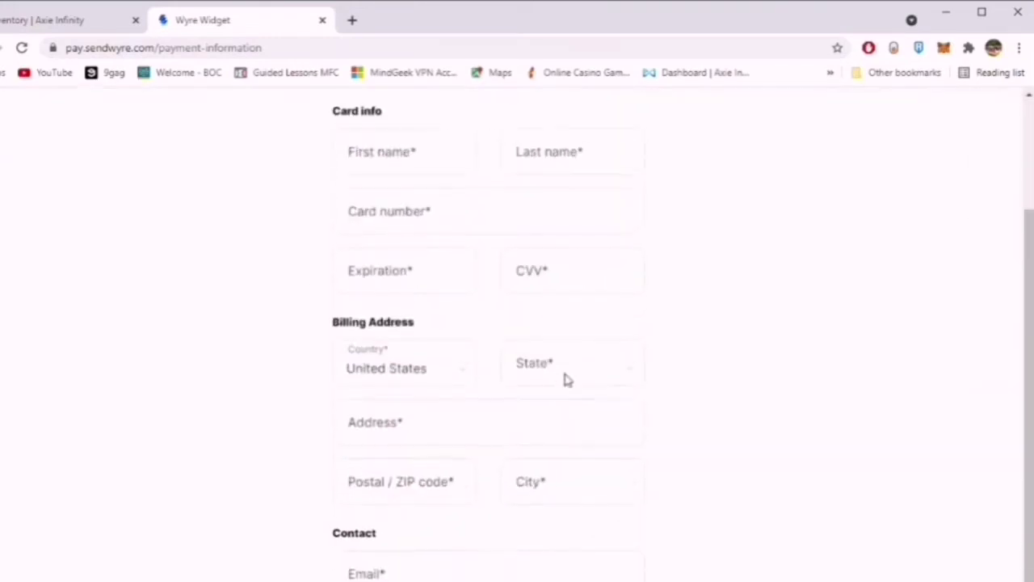
pyautogui.scroll(1, 563, 379)
pyautogui.scroll(-2, 307, 317)
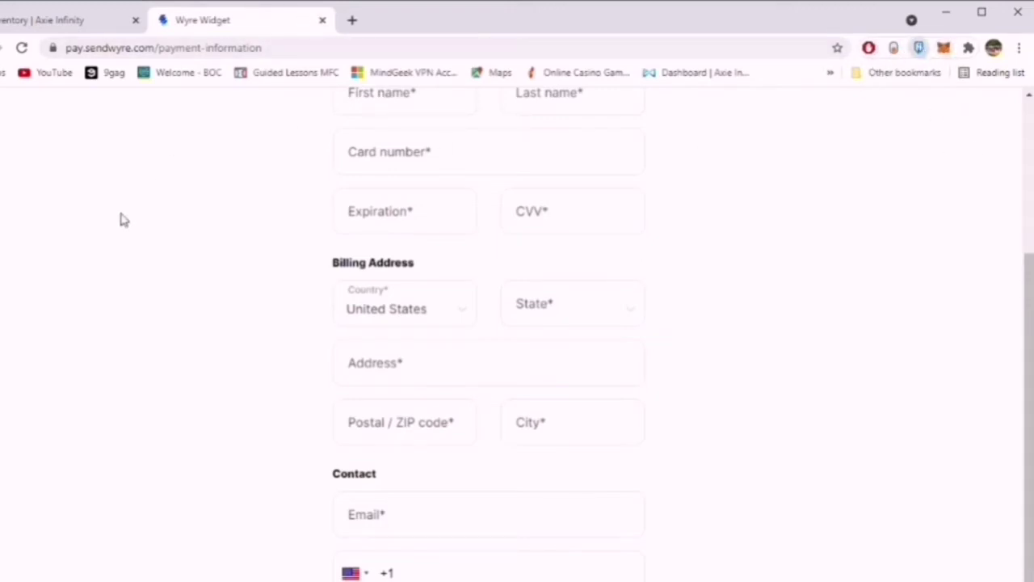
pyautogui.click(322, 20)
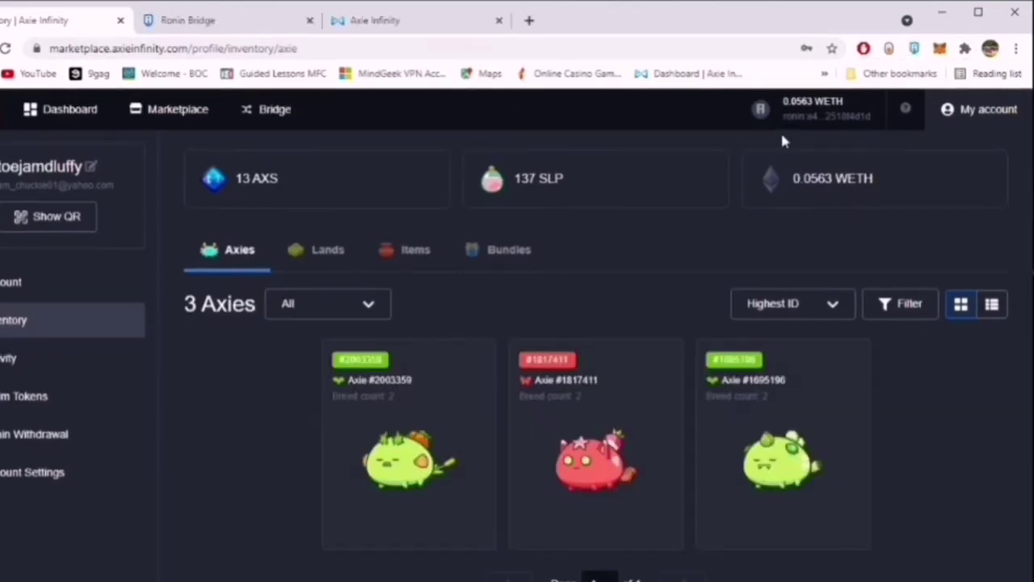
# Open the account dashboard and sign in to the marketplace with the Ronin wallet.
pyautogui.click(11, 282)
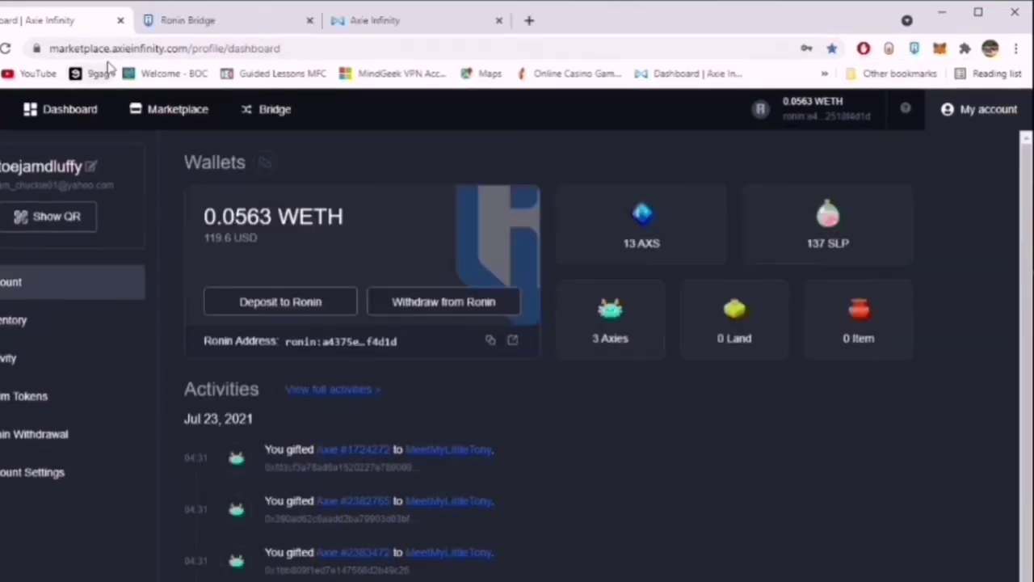
pyautogui.click(242, 48)
pyautogui.doubleClick(213, 48)
pyautogui.doubleClick(278, 48)
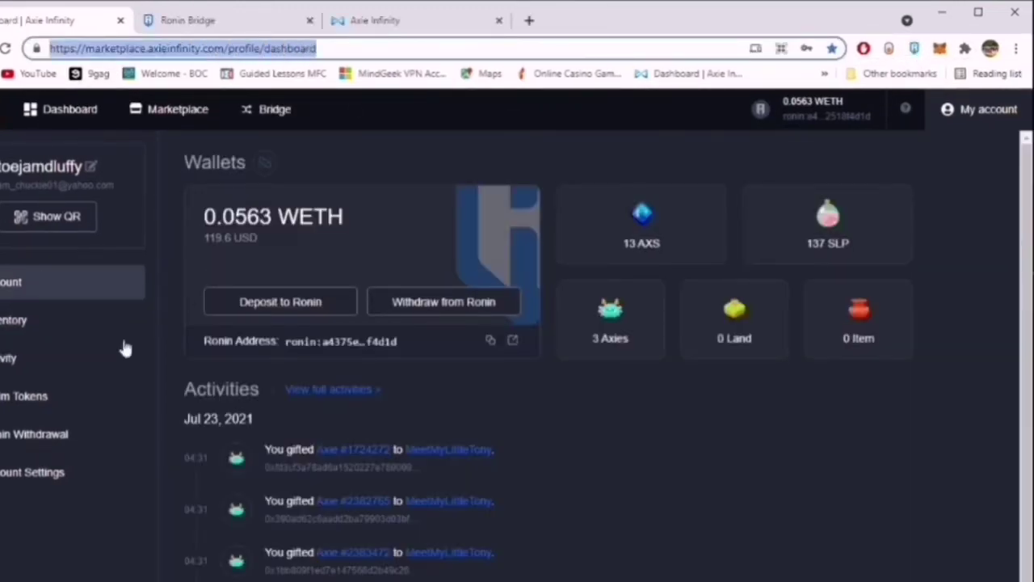
pyautogui.click(69, 573)
pyautogui.click(62, 472)
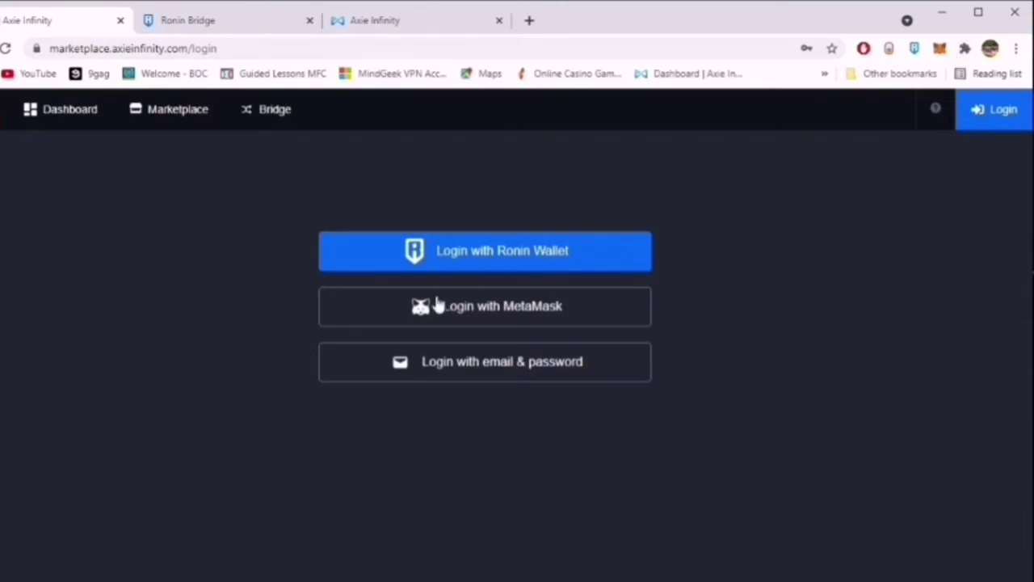
pyautogui.click(589, 252)
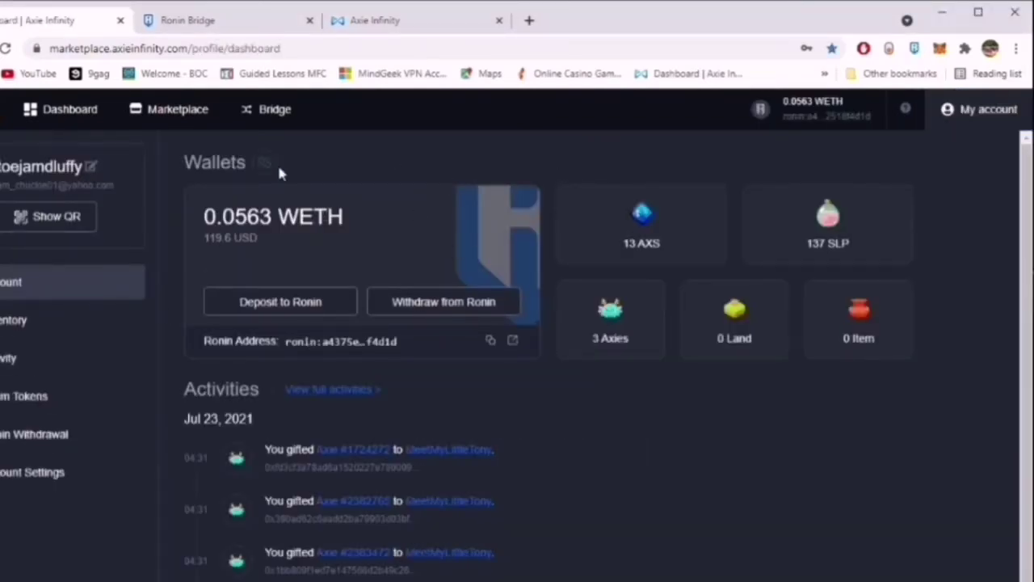
# Highlight the 0.0563 WETH balance and Wallets heading, then open and close the Bridge tab.
pyautogui.moveTo(679, 176); pyautogui.dragTo(178, 143)
pyautogui.click(363, 148)
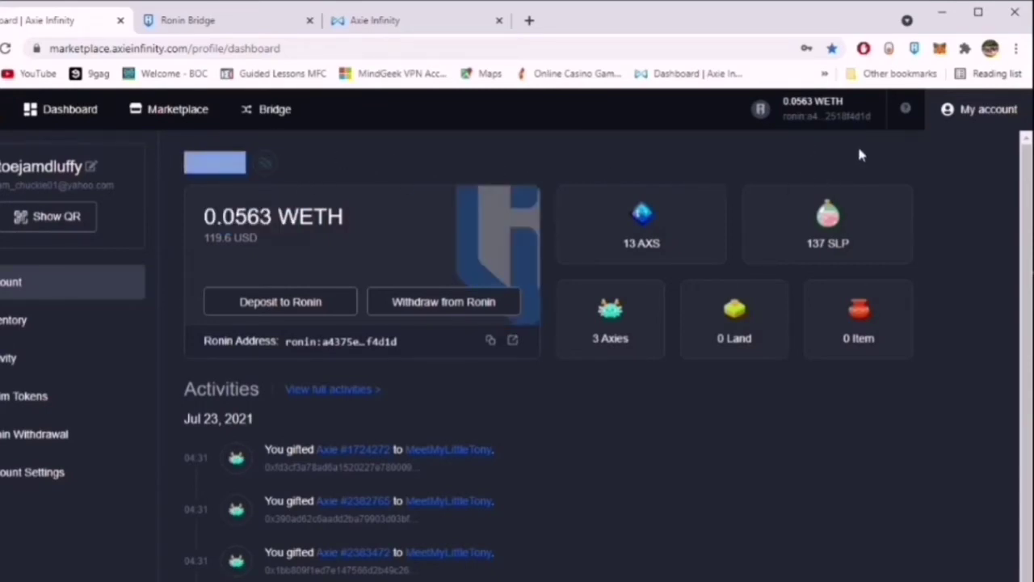
pyautogui.click(511, 165)
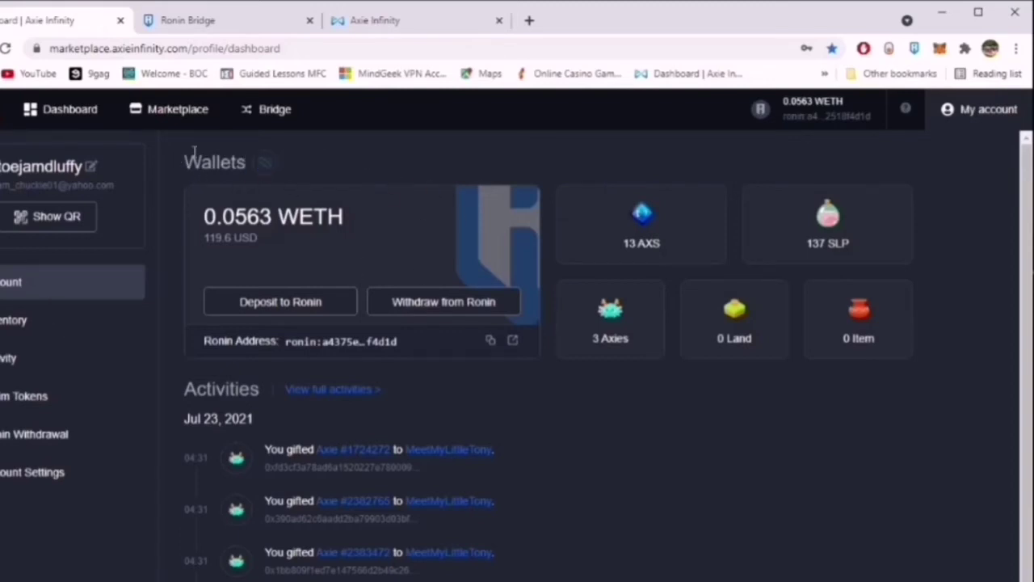
pyautogui.moveTo(194, 152); pyautogui.dragTo(552, 156)
pyautogui.click(540, 168)
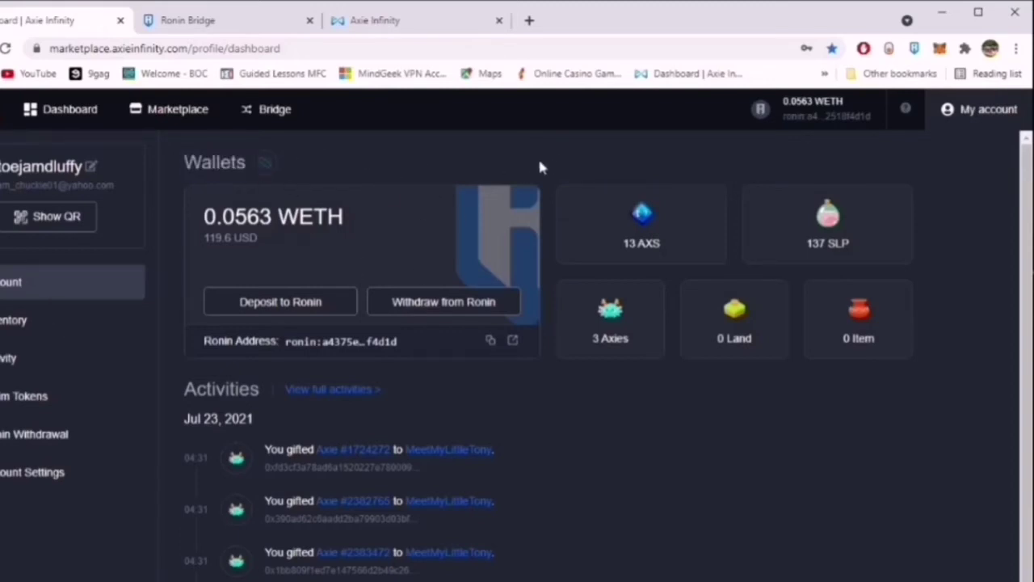
pyautogui.doubleClick(327, 167)
pyautogui.click(330, 166)
pyautogui.click(291, 123)
pyautogui.click(309, 20)
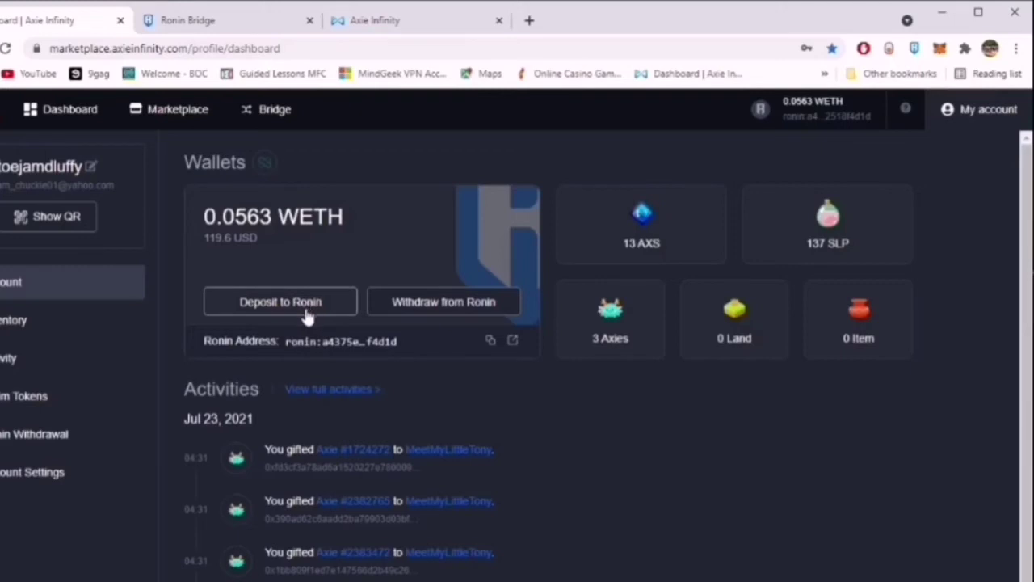
# Start a Ronin deposit to the pasted Ronin address for .0010 ETH and continue to review.
pyautogui.click(300, 316)
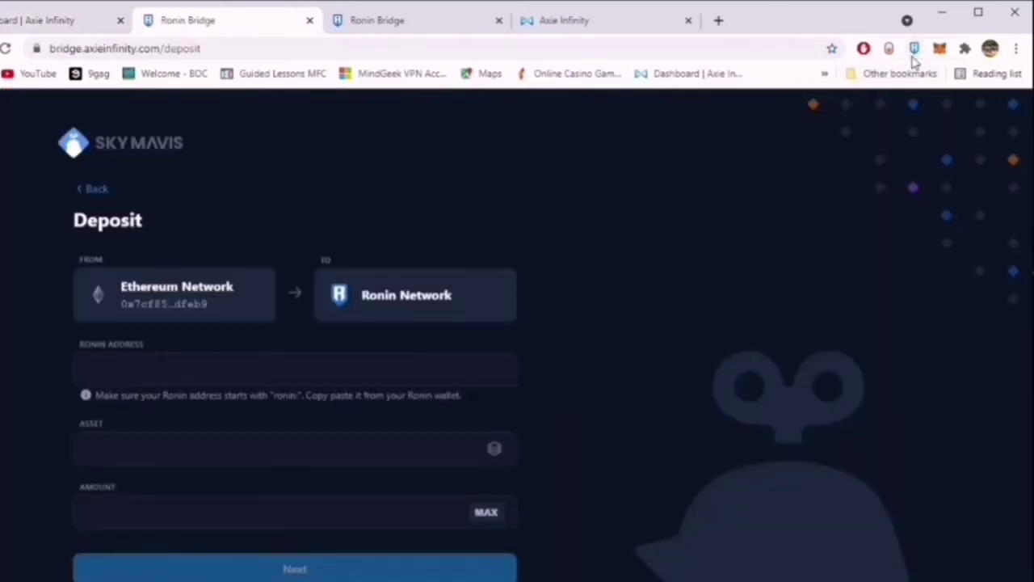
pyautogui.click(914, 50)
pyautogui.click(204, 361)
pyautogui.click(404, 443)
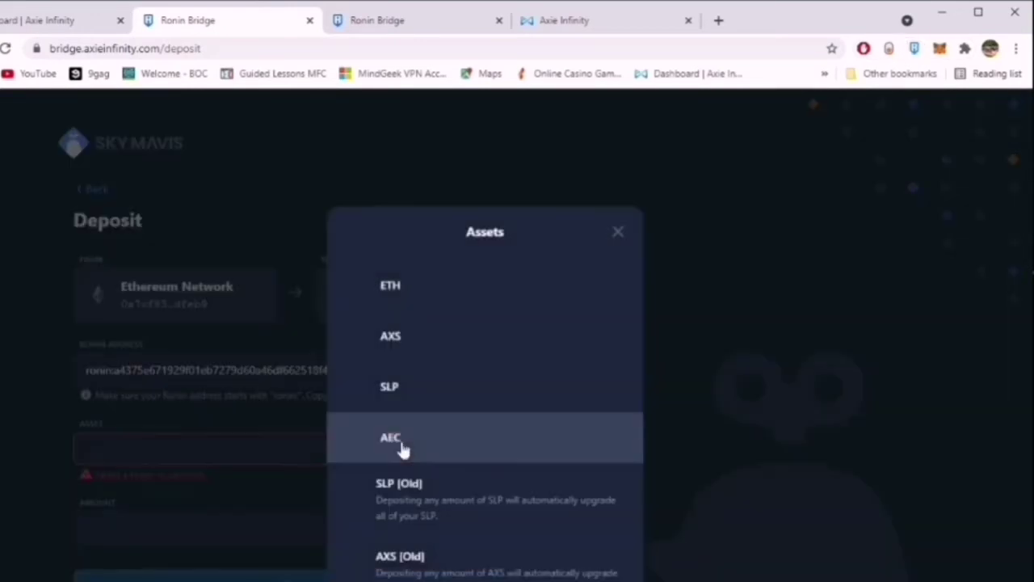
pyautogui.click(455, 294)
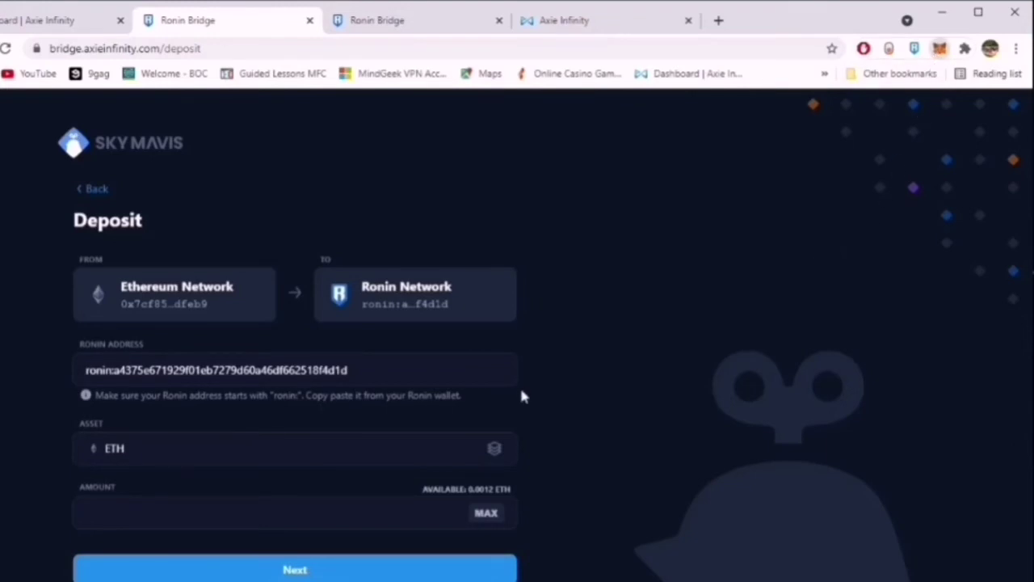
pyautogui.write('.0010')
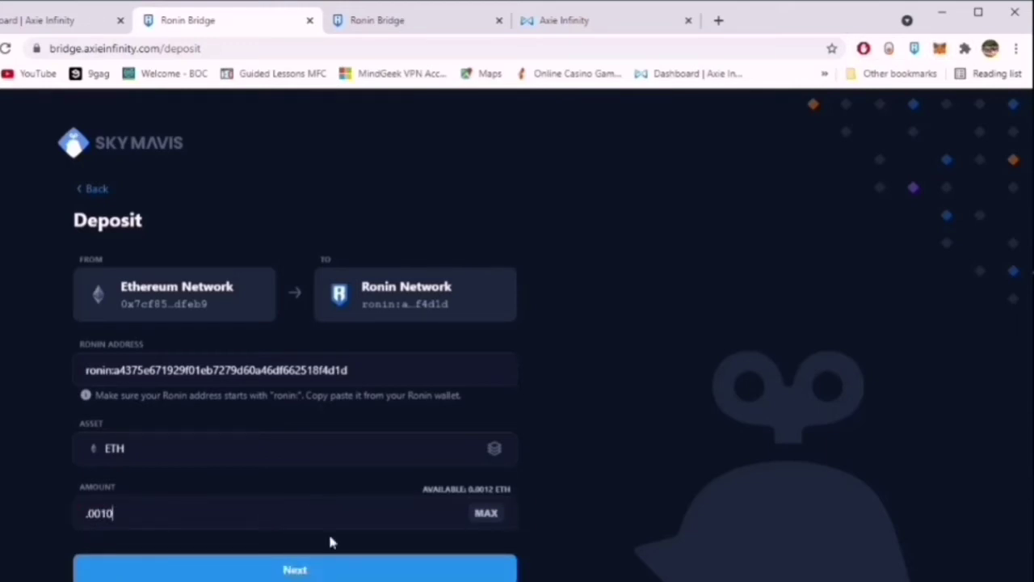
pyautogui.click(330, 574)
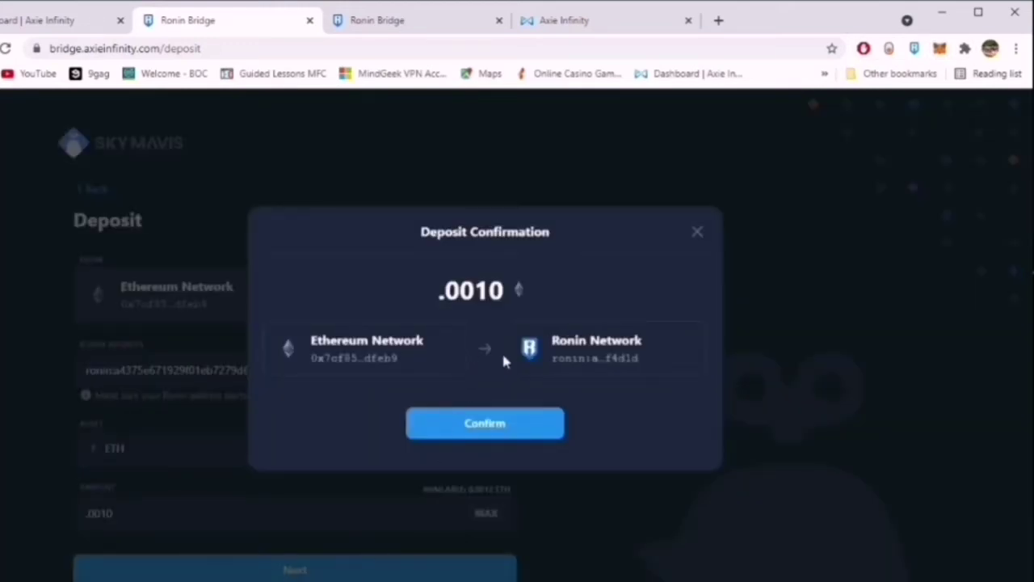
# Confirm the .0010 ETH deposit, dismiss the confirmation, and resubmit the amount as .0003 ETH.
pyautogui.click(525, 435)
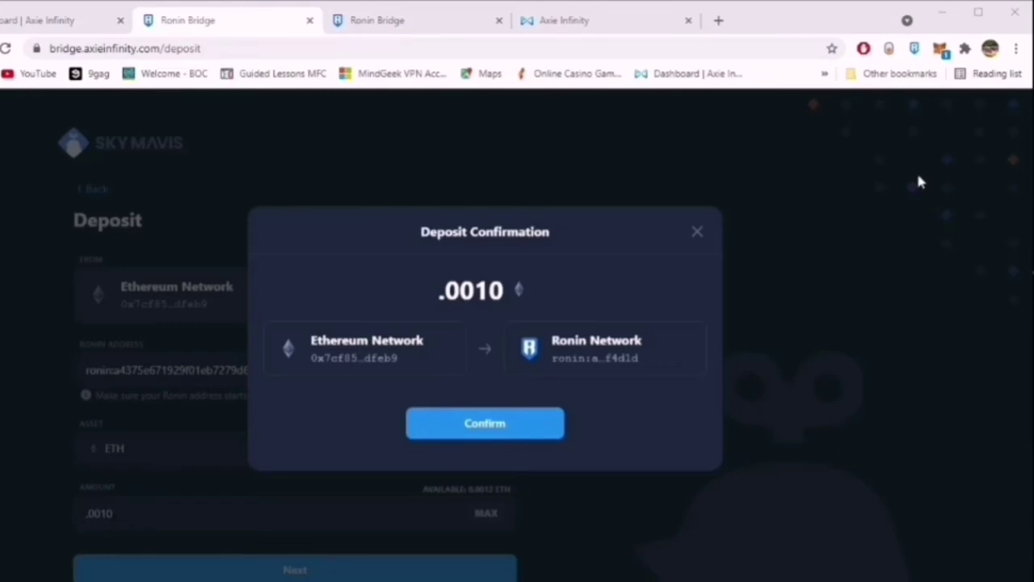
pyautogui.click(697, 231)
pyautogui.press('BackSpace')
pyautogui.press('BackSpace')
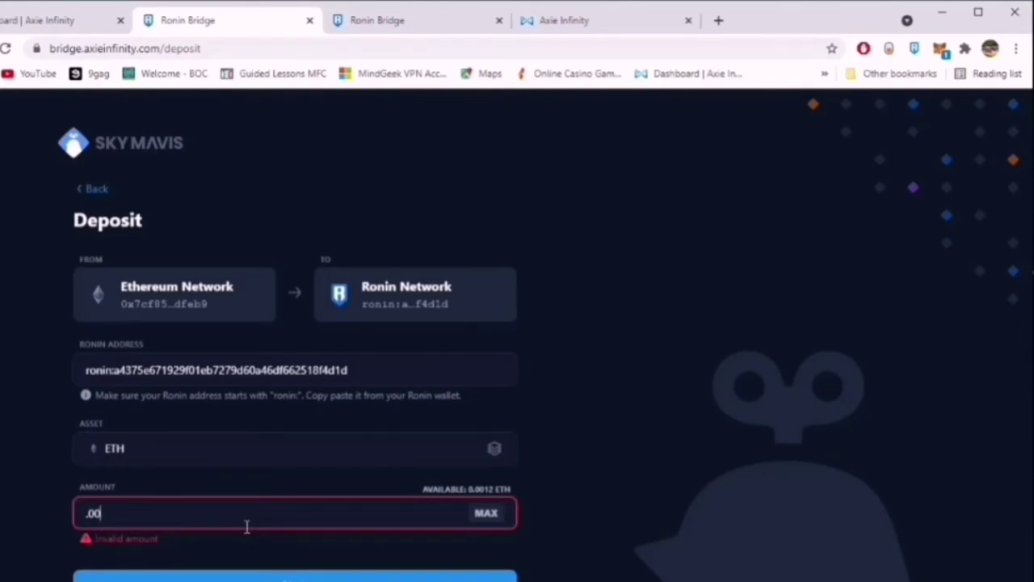
pyautogui.write('3')
pyautogui.write('0')
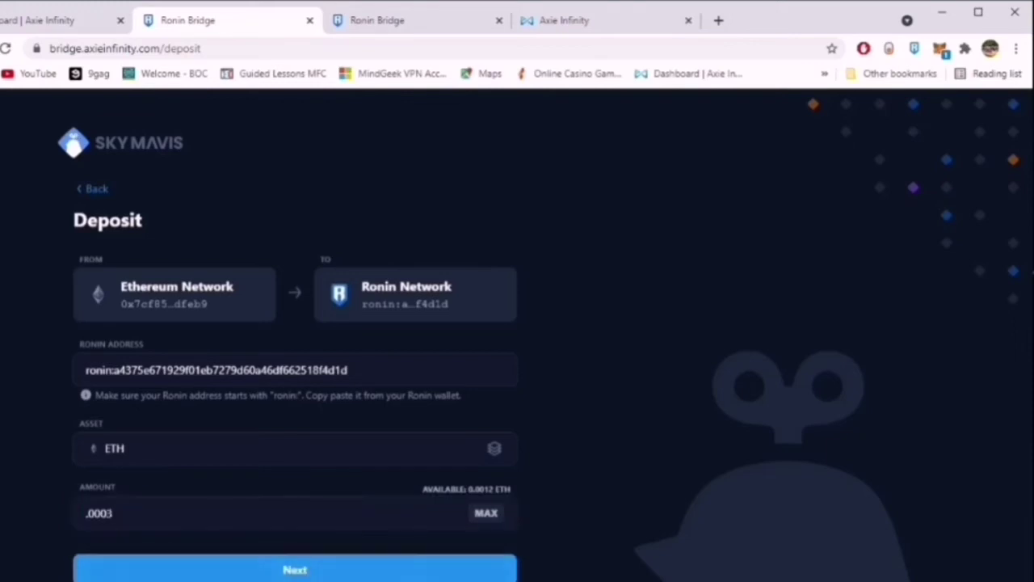
pyautogui.press('Return')
# Confirm the .0003 ETH Ronin Bridge deposit, then close the confirmation dialog without sending.
pyautogui.click(534, 436)
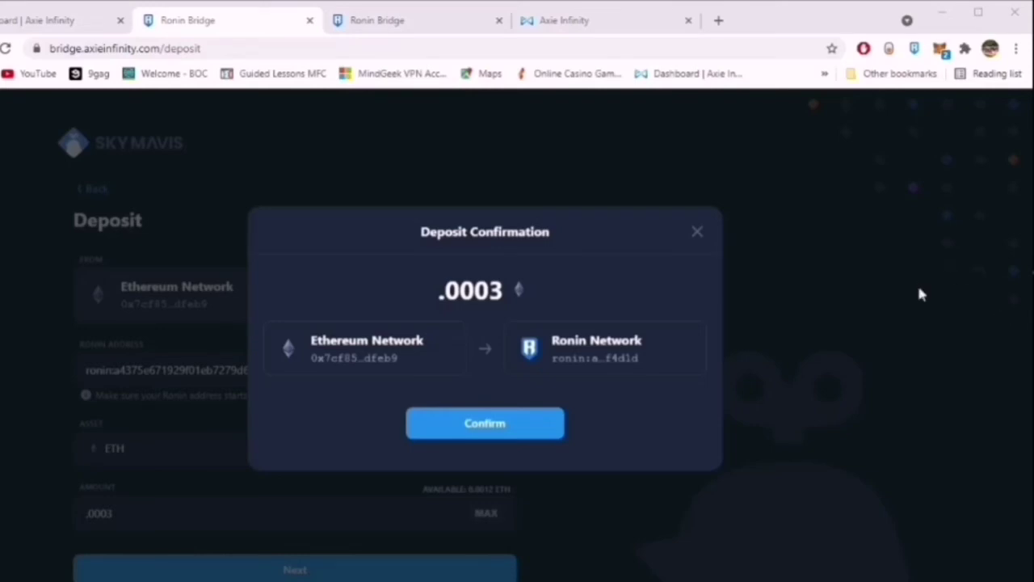
pyautogui.click(700, 233)
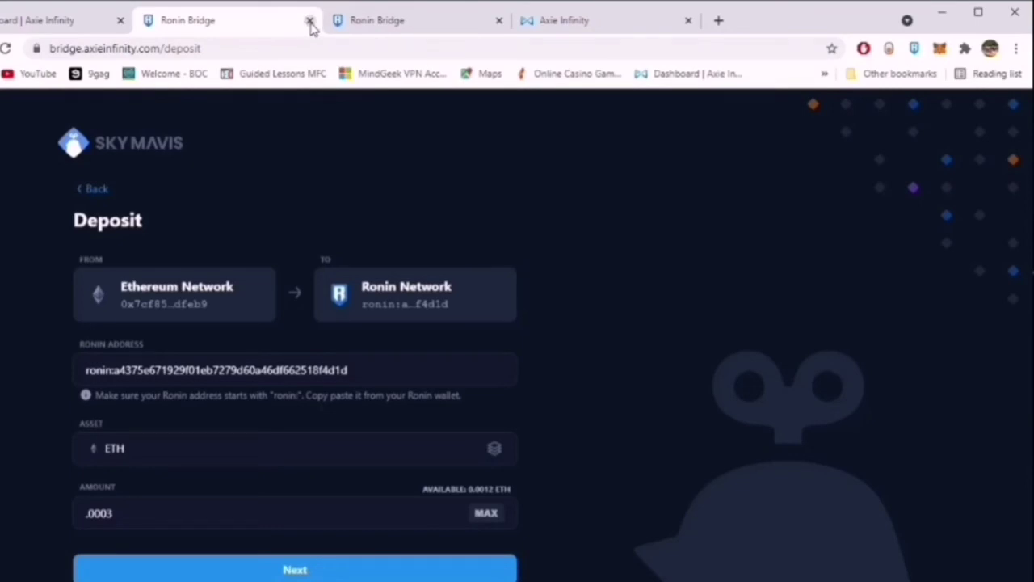
# Close the Ronin Bridge deposit tab and open the Axie marketplace listings.
pyautogui.click(97, 27)
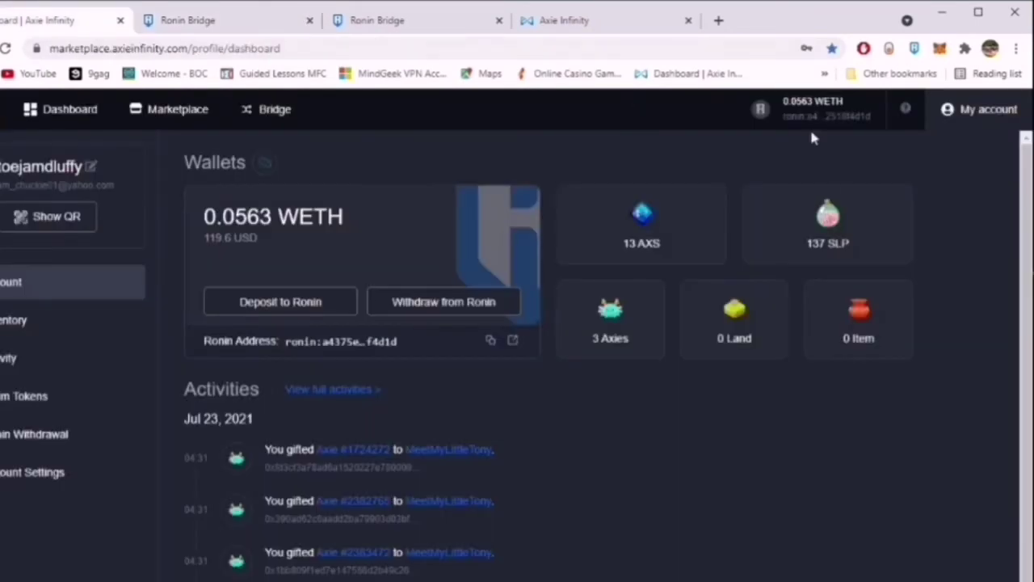
pyautogui.click(202, 20)
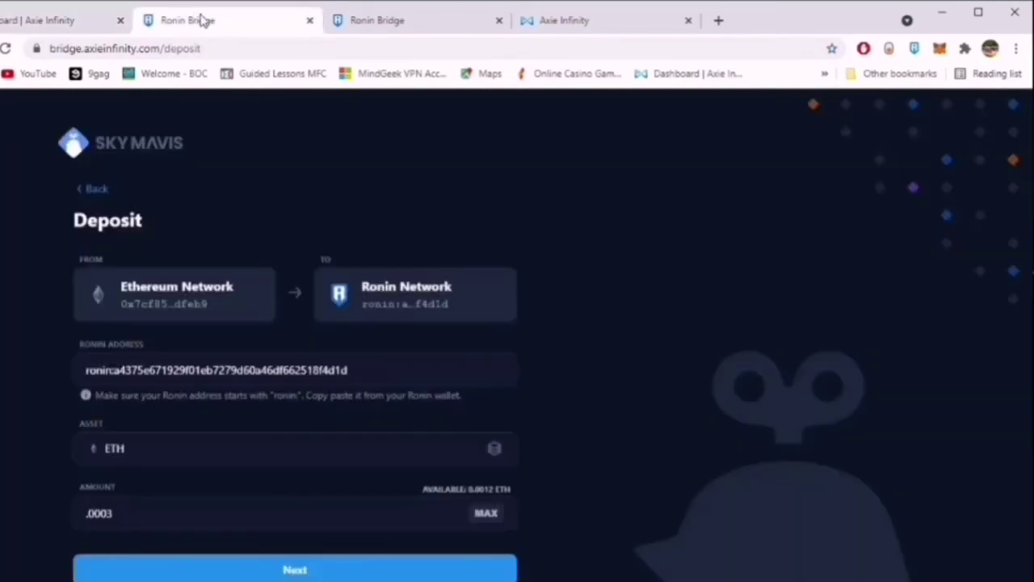
pyautogui.click(309, 20)
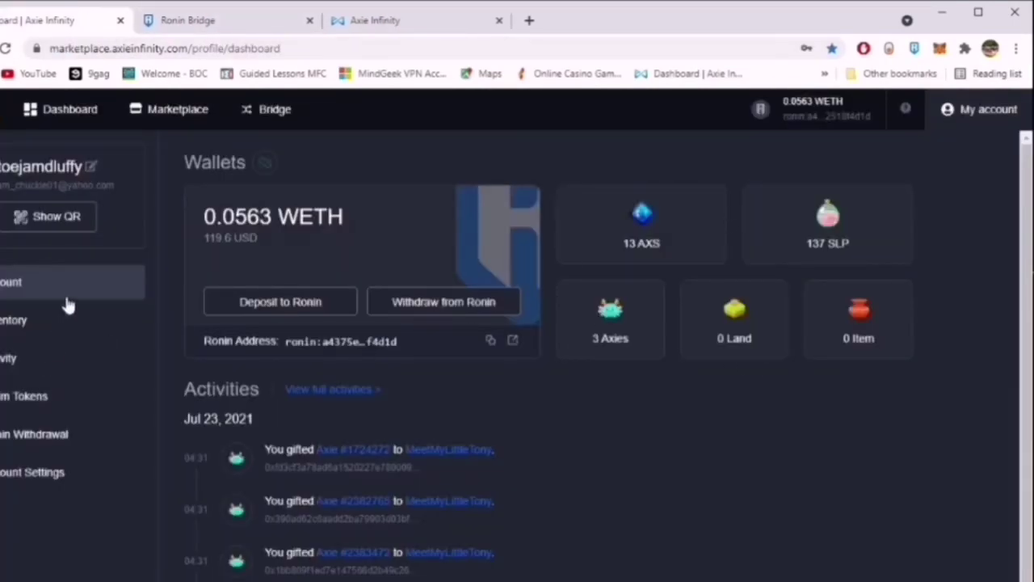
pyautogui.click(161, 121)
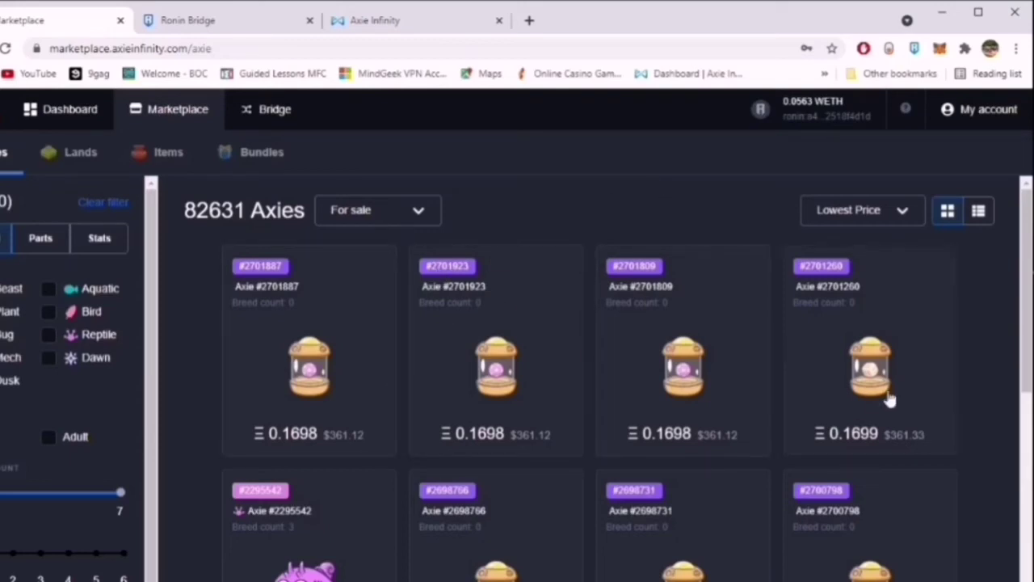
# Browse the Axies for sale, viewing Axie #2698766's details before returning to the list.
pyautogui.scroll(-2, 885, 398)
pyautogui.scroll(2, 883, 398)
pyautogui.scroll(-1, 392, 318)
pyautogui.scroll(1, 393, 319)
pyautogui.scroll(-2, 517, 394)
pyautogui.scroll(2, 598, 369)
pyautogui.click(521, 525)
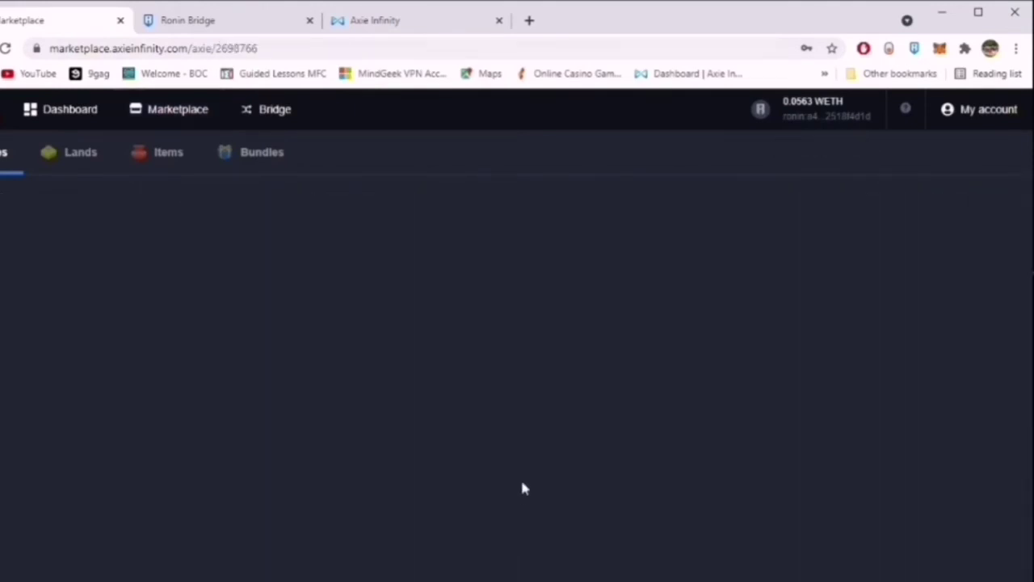
pyautogui.hotkey('alt', 'Left')
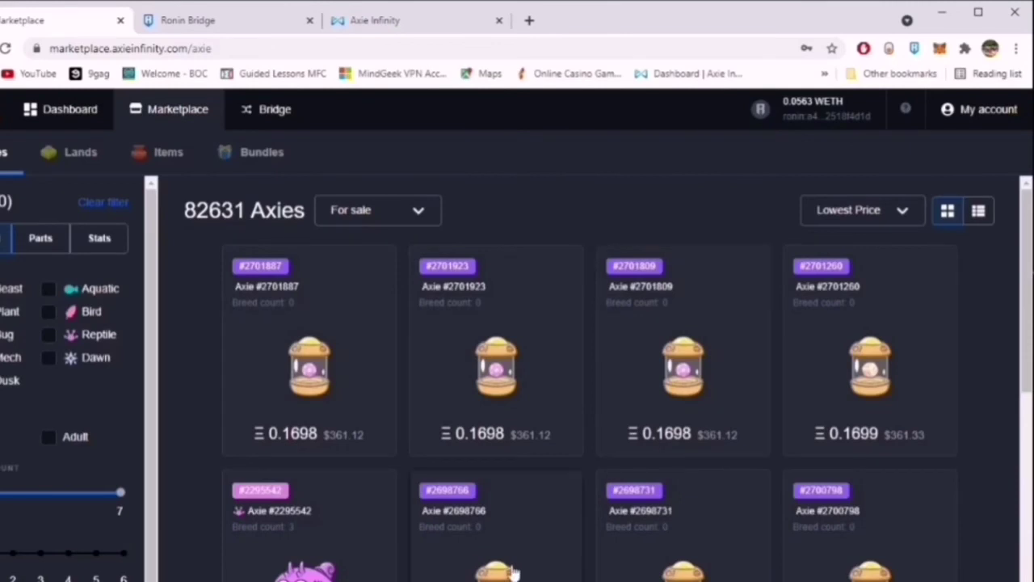
# Filter the listings to adult Axies only, showing 81418 for sale from 0.17 ETH.
pyautogui.scroll(-3, 614, 380)
pyautogui.scroll(3, 477, 319)
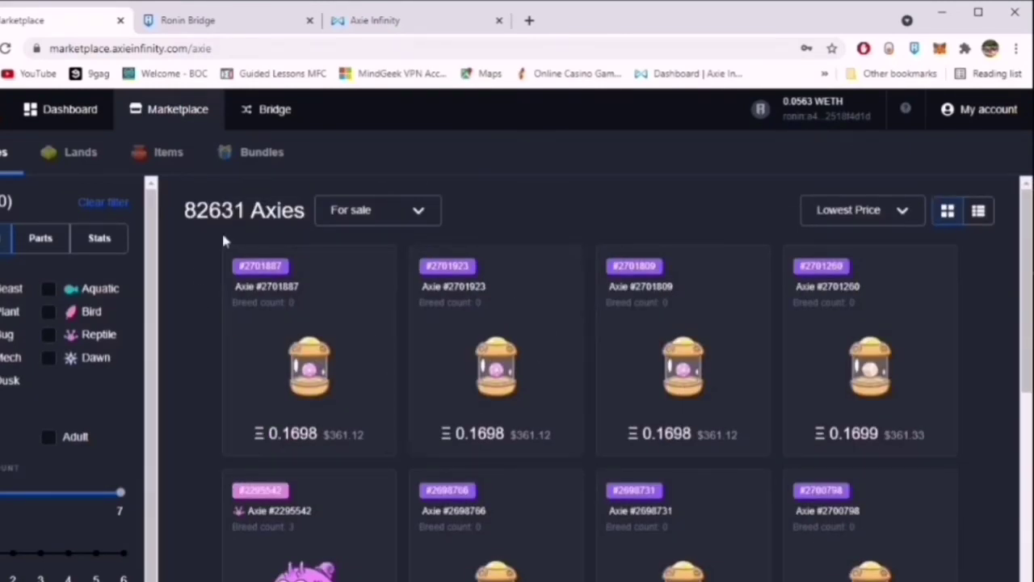
pyautogui.scroll(-3, 491, 238)
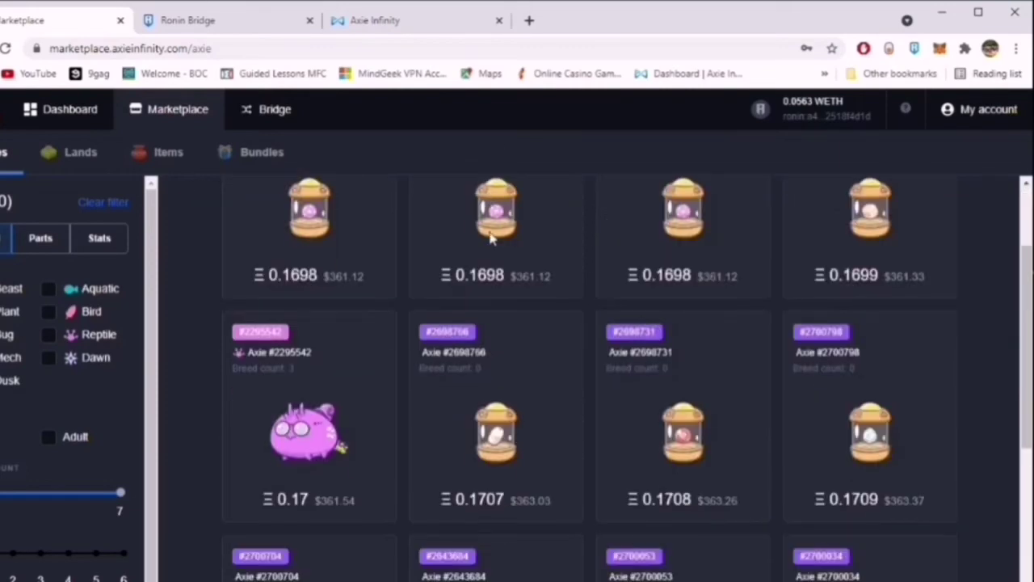
pyautogui.scroll(3, 491, 238)
pyautogui.scroll(-3, 490, 237)
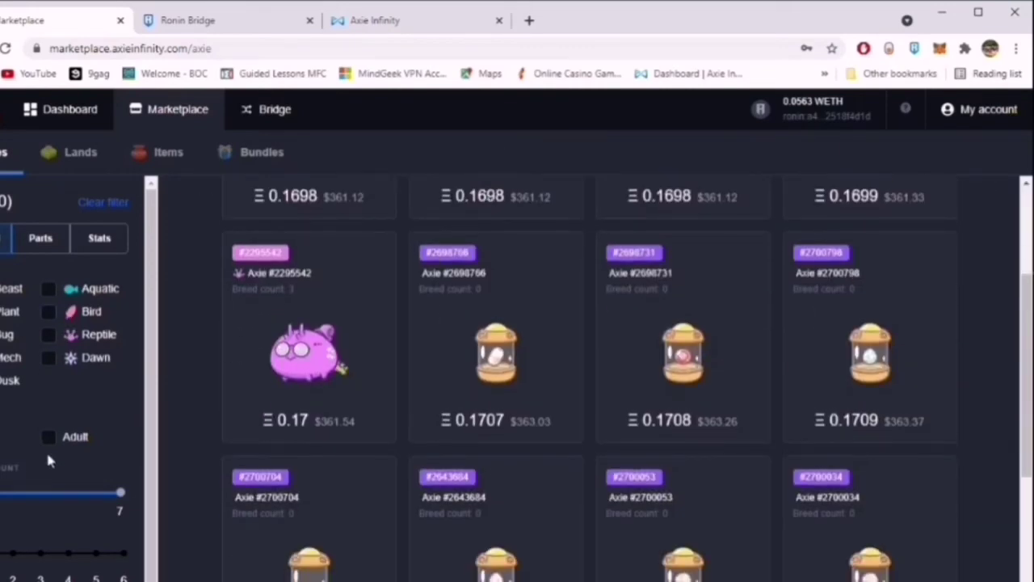
pyautogui.click(50, 439)
pyautogui.scroll(-1, 388, 428)
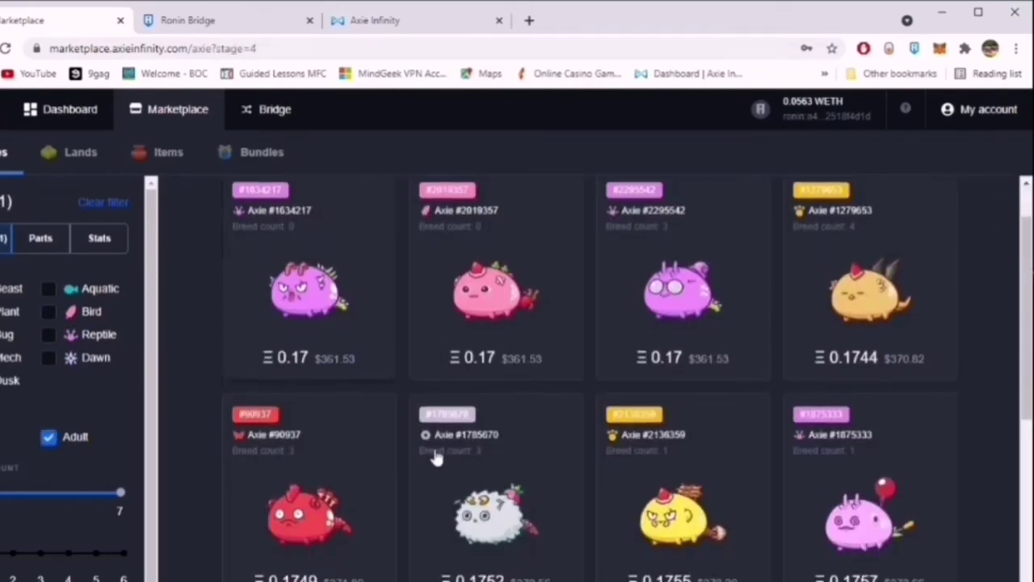
pyautogui.scroll(1, 377, 423)
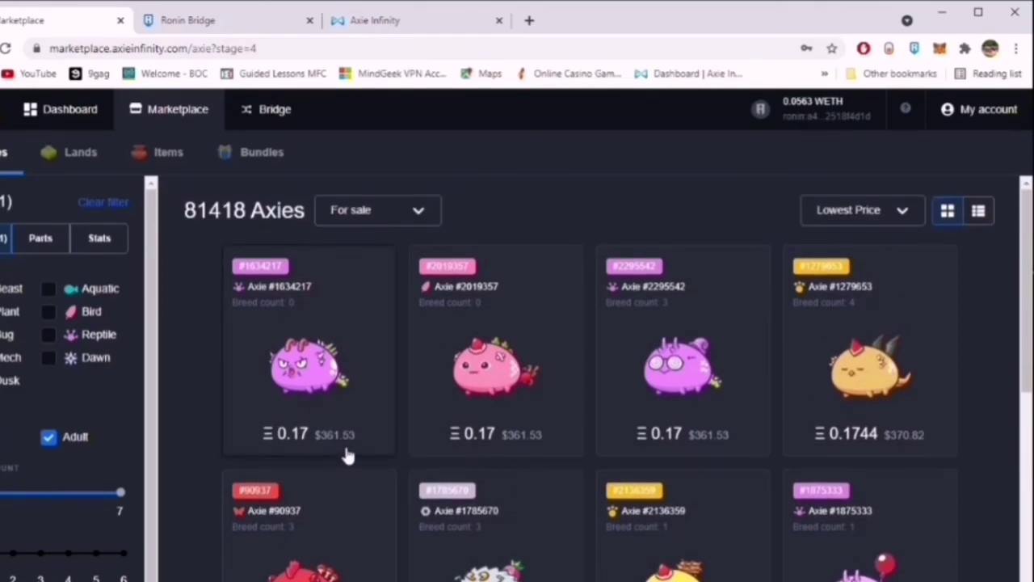
pyautogui.scroll(-2, 736, 451)
pyautogui.scroll(1, 718, 415)
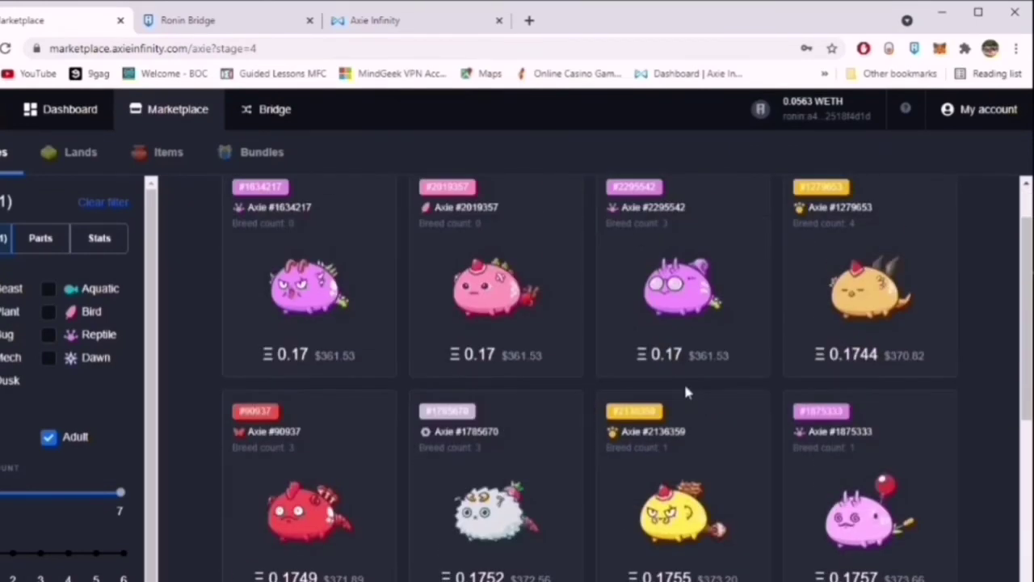
pyautogui.scroll(-8, 685, 391)
pyautogui.scroll(-3, 685, 395)
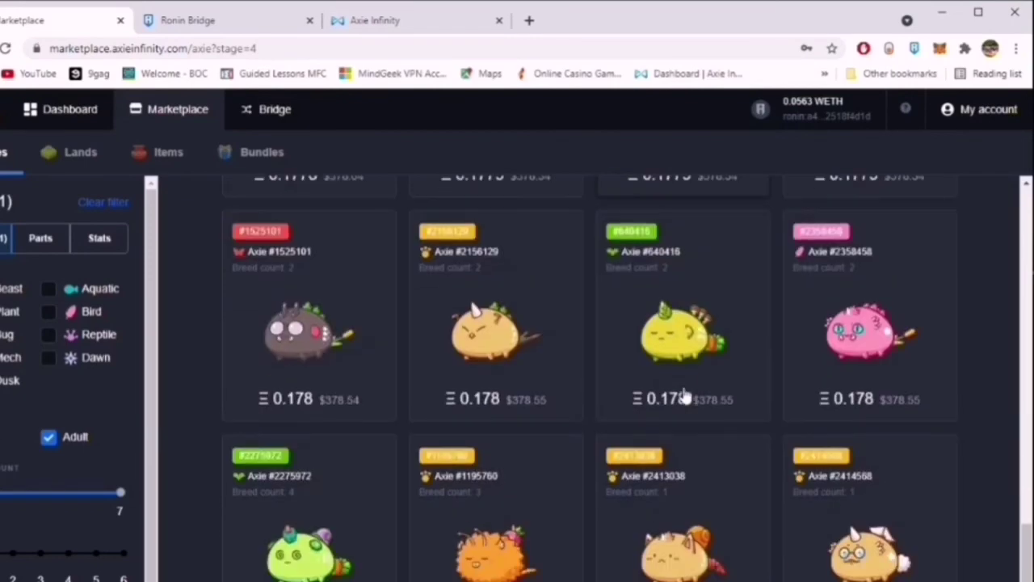
pyautogui.scroll(10, 686, 394)
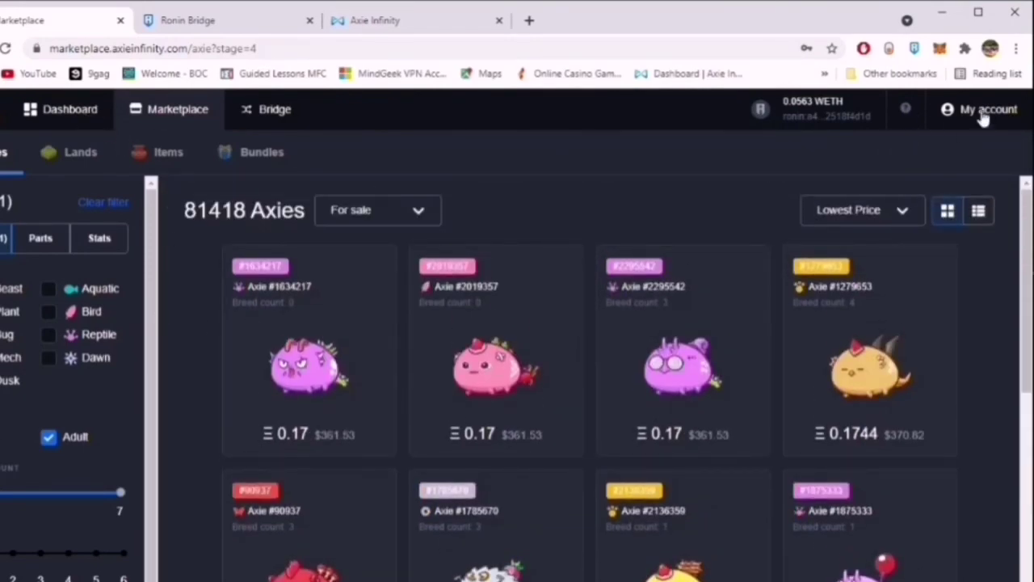
pyautogui.click(984, 113)
pyautogui.click(57, 323)
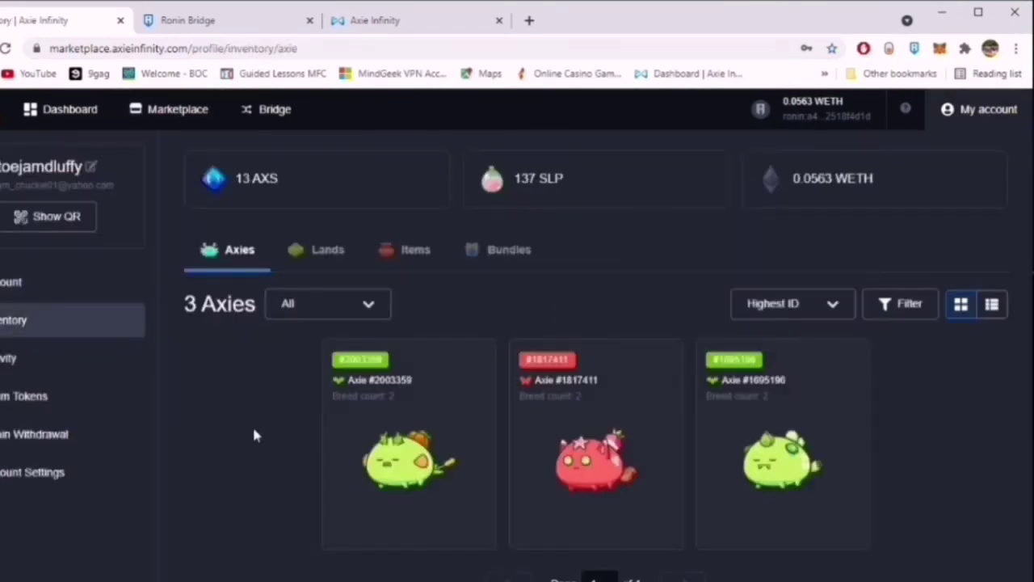
pyautogui.click(11, 284)
pyautogui.scroll(-1, 312, 474)
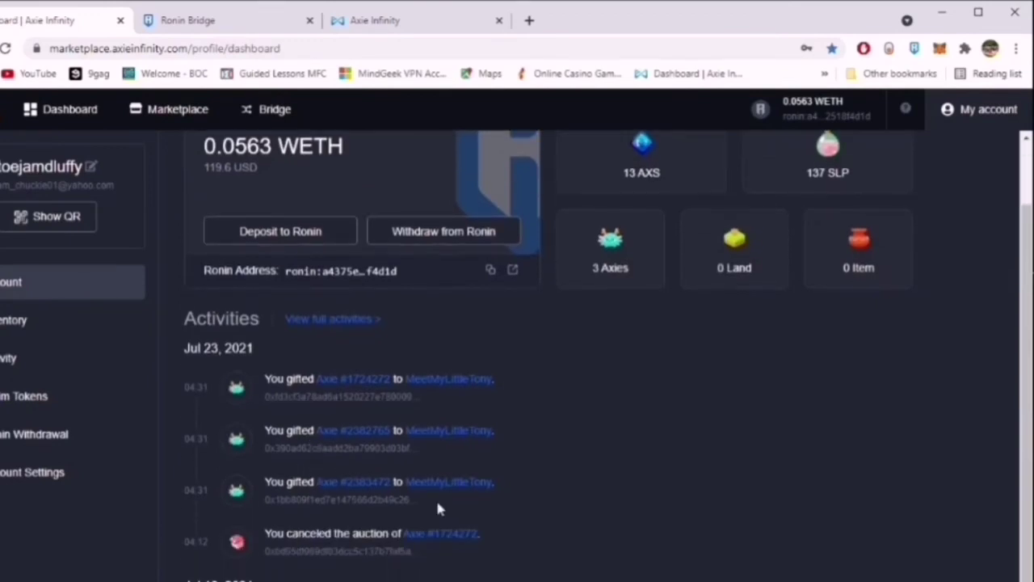
pyautogui.click(20, 359)
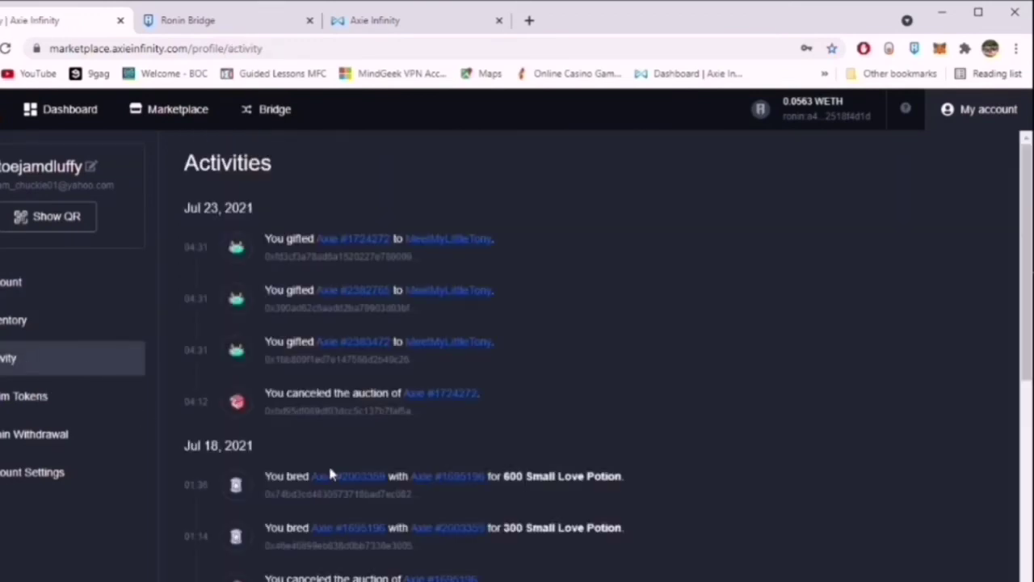
pyautogui.scroll(-10, 722, 408)
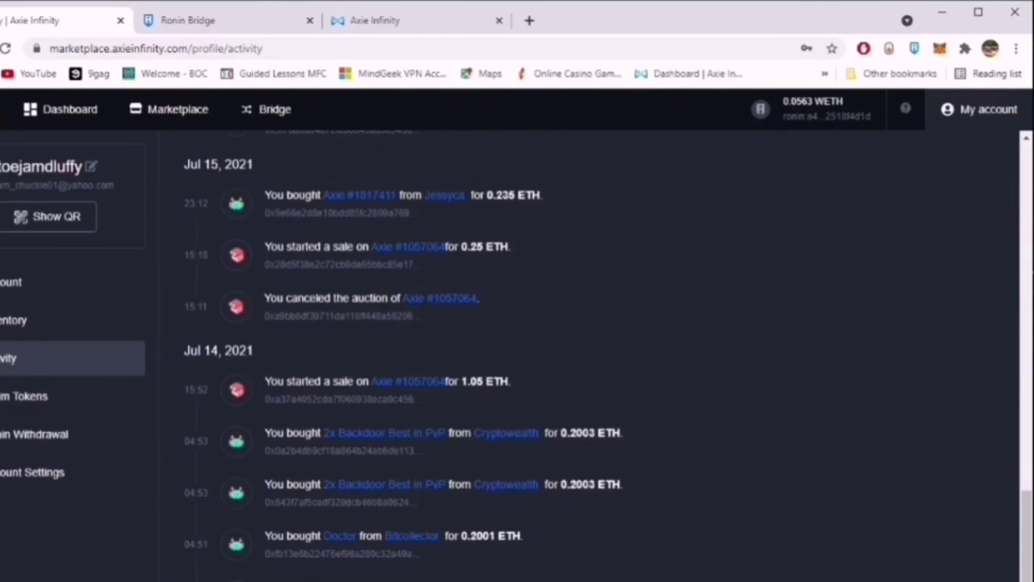
pyautogui.scroll(2, 566, 355)
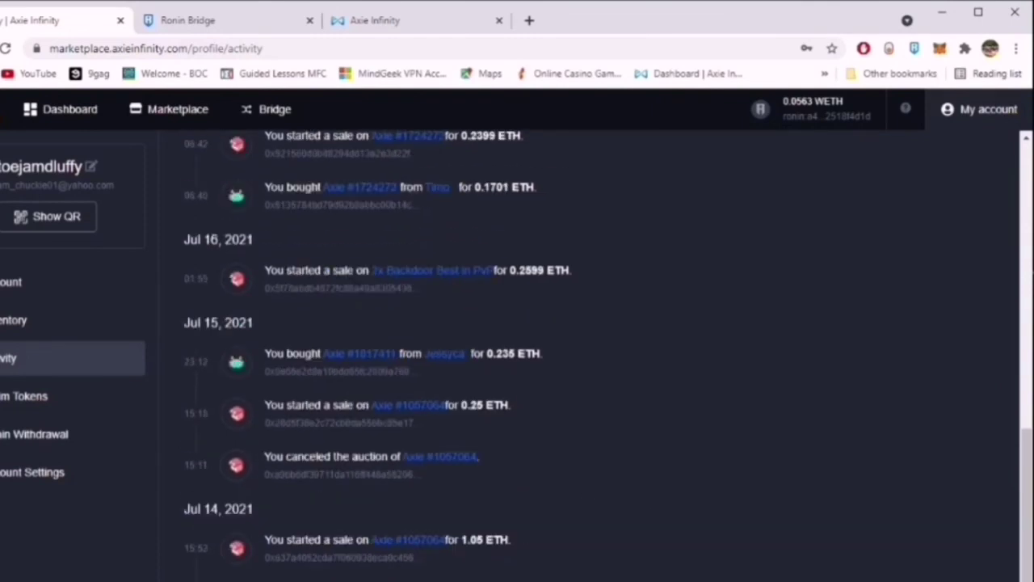
pyautogui.click(44, 321)
pyautogui.click(172, 113)
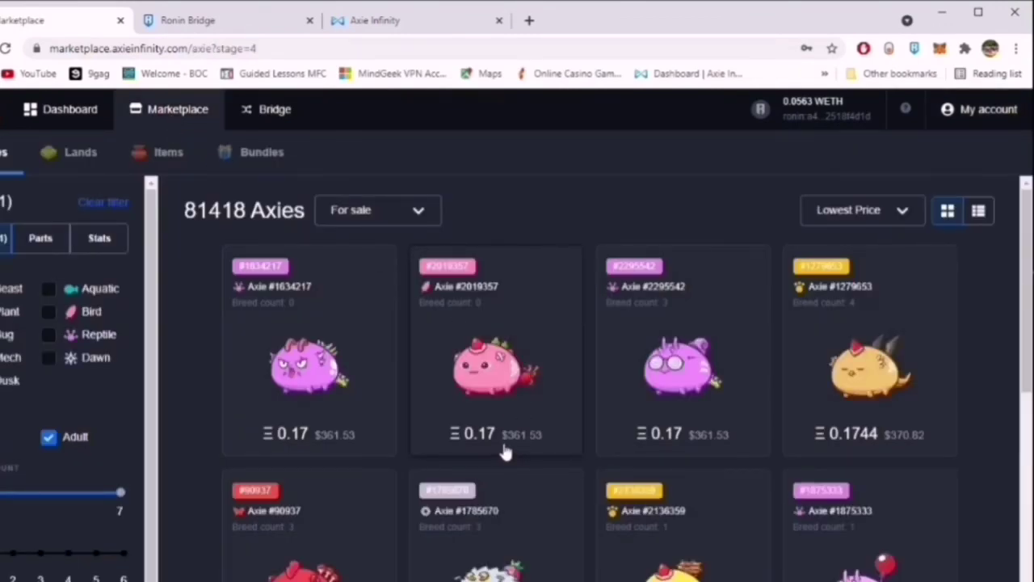
pyautogui.scroll(-2, 509, 437)
pyautogui.scroll(2, 522, 374)
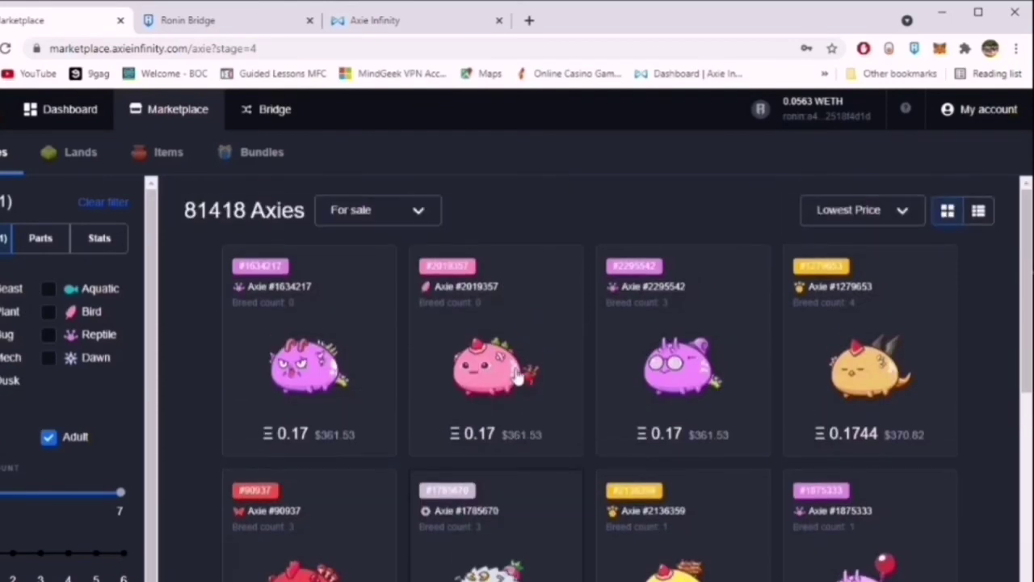
pyautogui.click(49, 438)
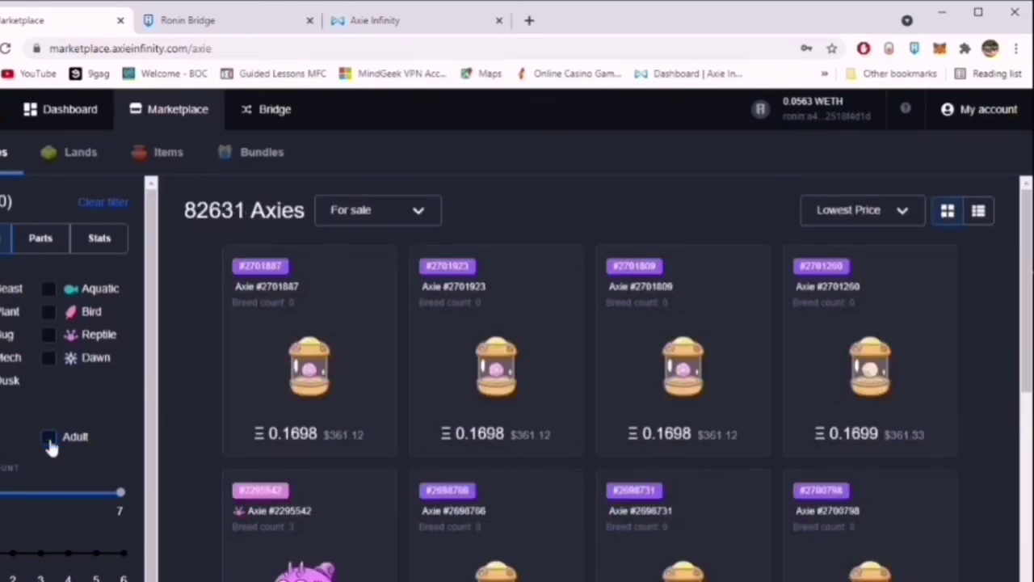
pyautogui.click(49, 440)
pyautogui.scroll(-3, 501, 412)
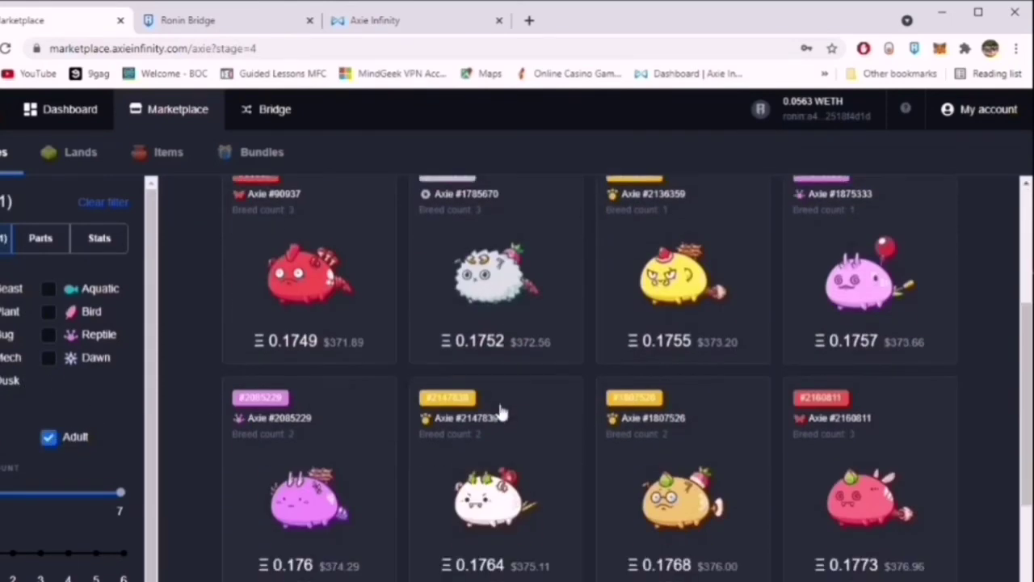
pyautogui.scroll(3, 501, 412)
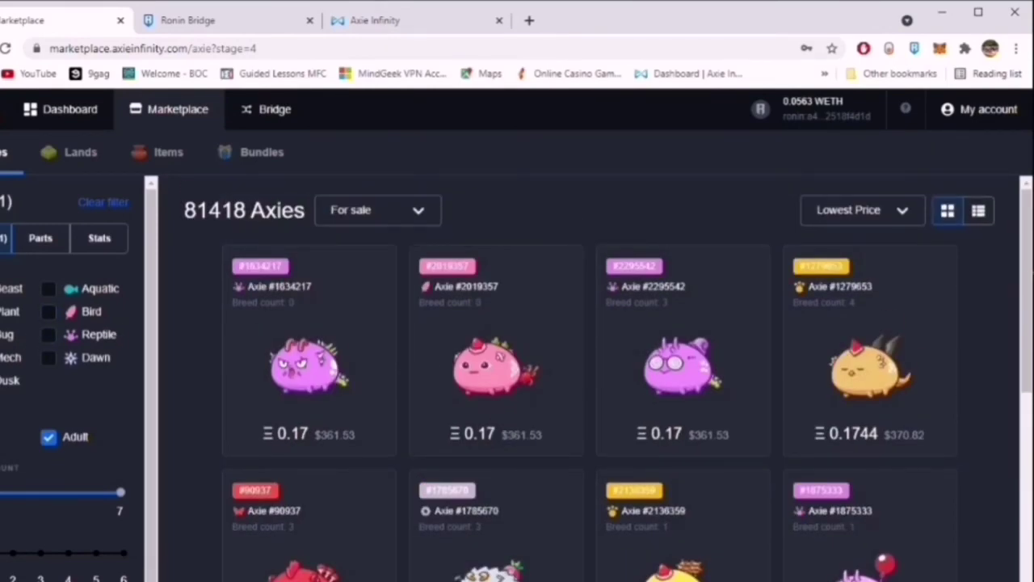
pyautogui.click(49, 311)
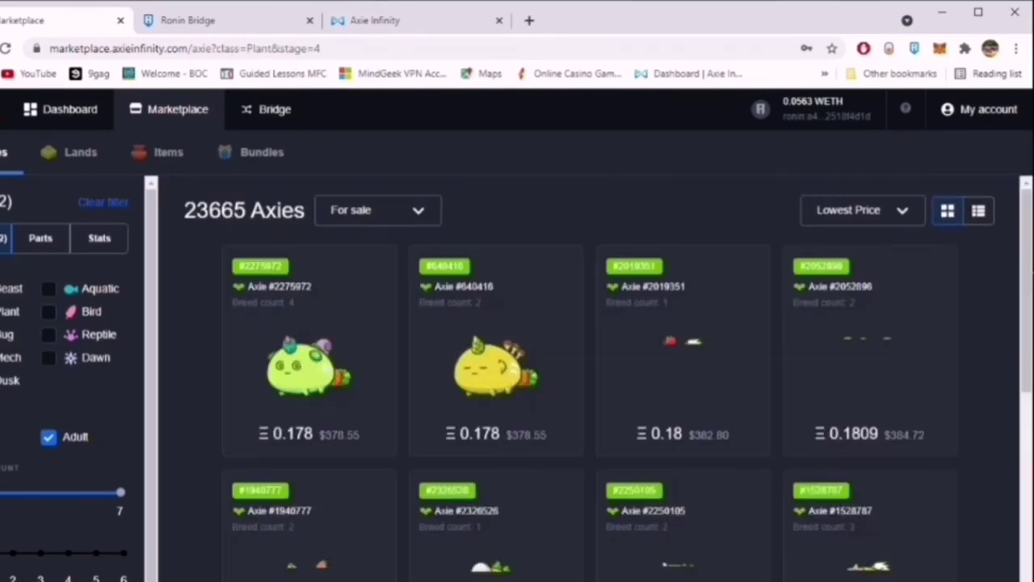
pyautogui.scroll(-4, 505, 368)
pyautogui.scroll(4, 496, 364)
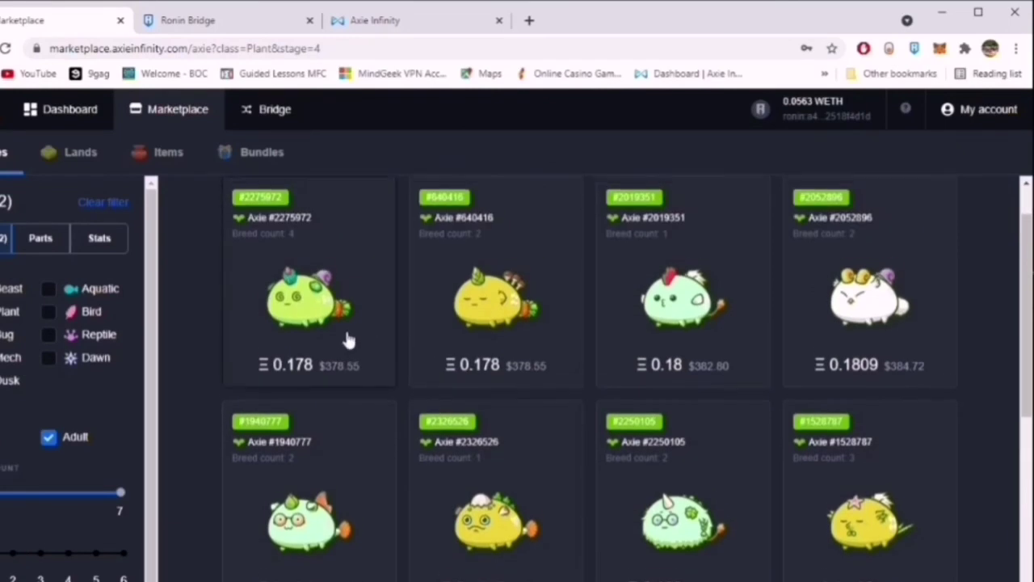
pyautogui.click(3, 311)
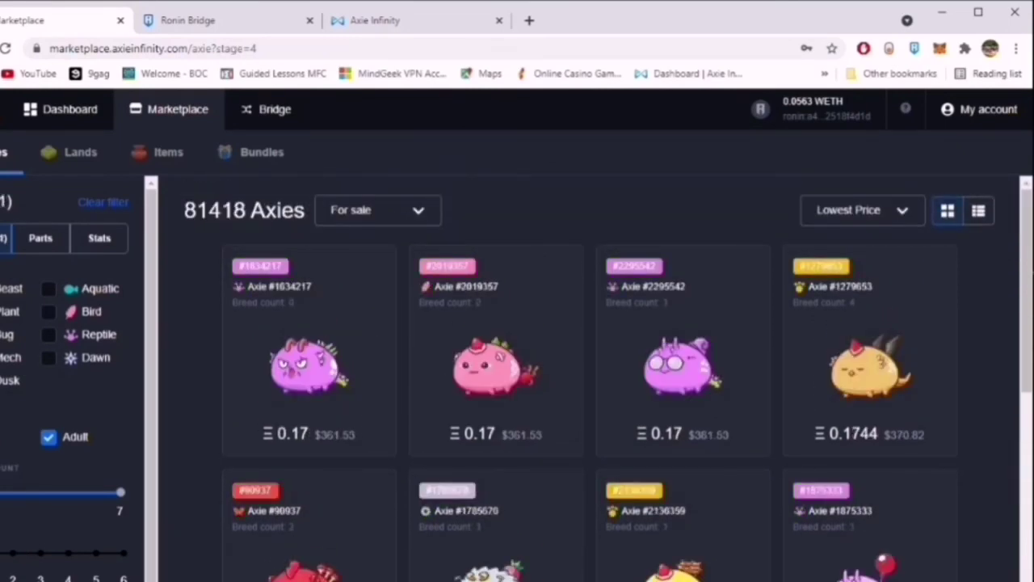
pyautogui.click(10, 357)
pyautogui.click(49, 334)
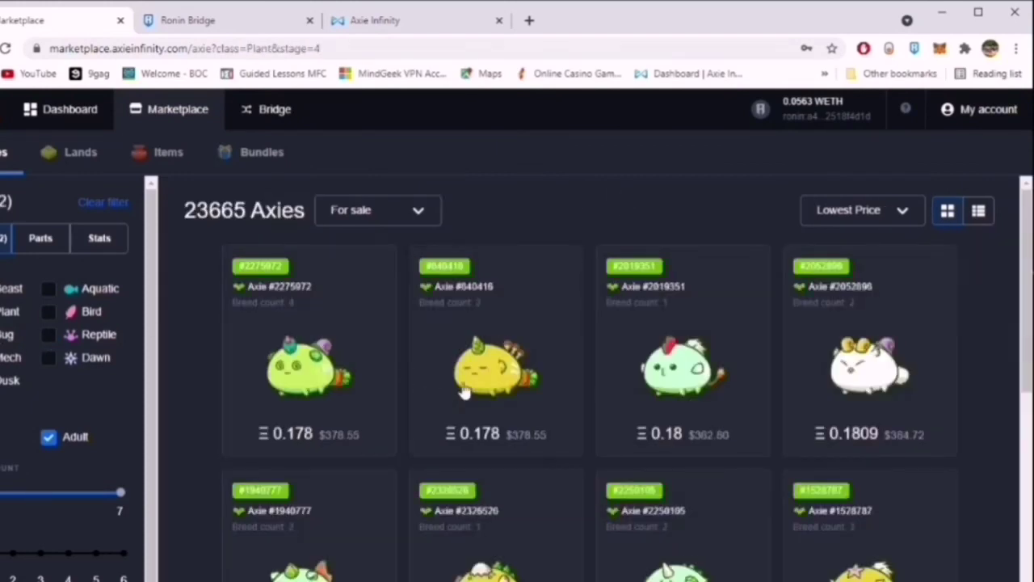
pyautogui.scroll(-1, 443, 332)
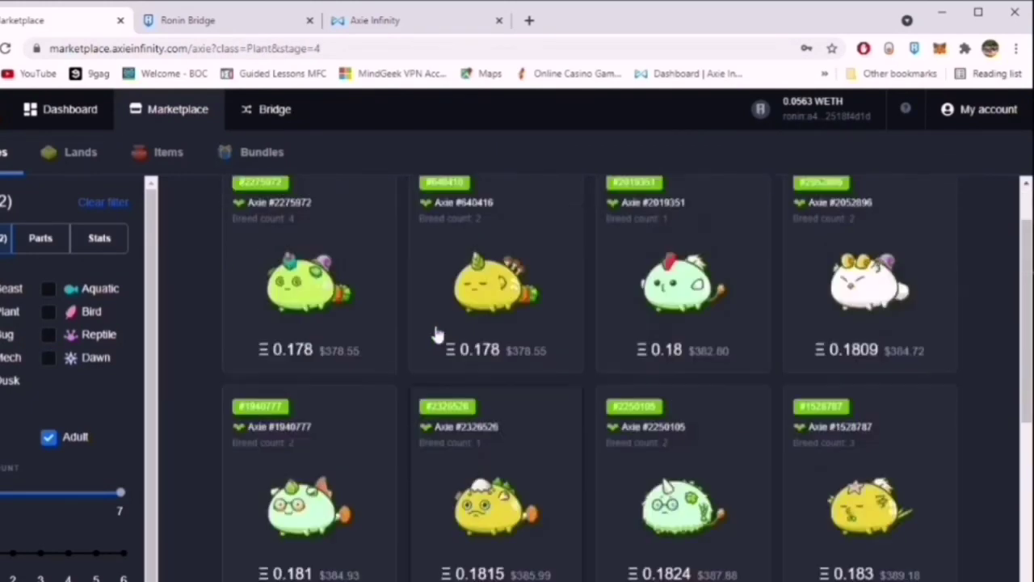
pyautogui.scroll(1, 455, 346)
pyautogui.scroll(-2, 522, 353)
pyautogui.scroll(1, 518, 355)
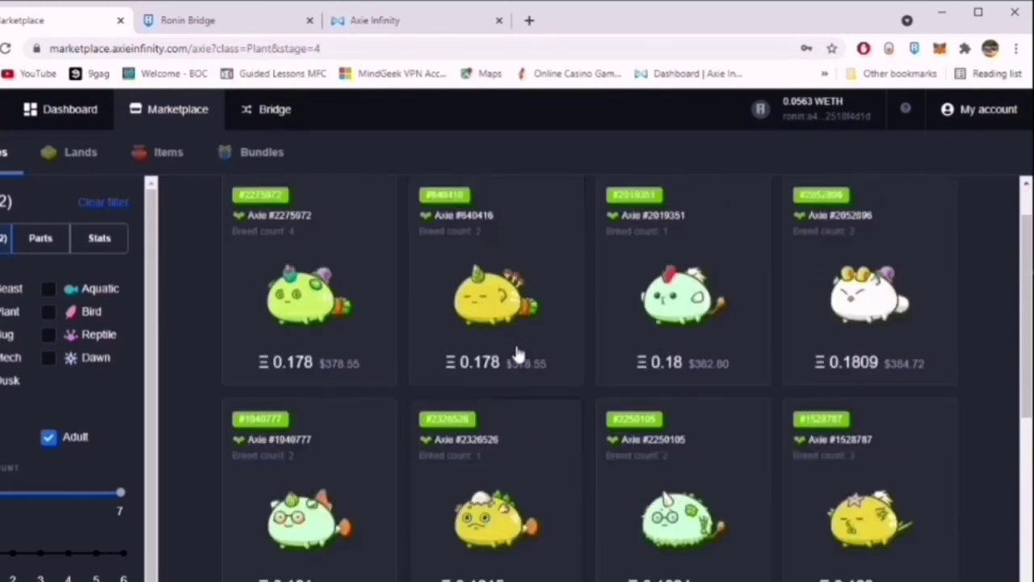
pyautogui.scroll(1, 518, 355)
pyautogui.scroll(-1, 457, 364)
pyautogui.scroll(1, 457, 364)
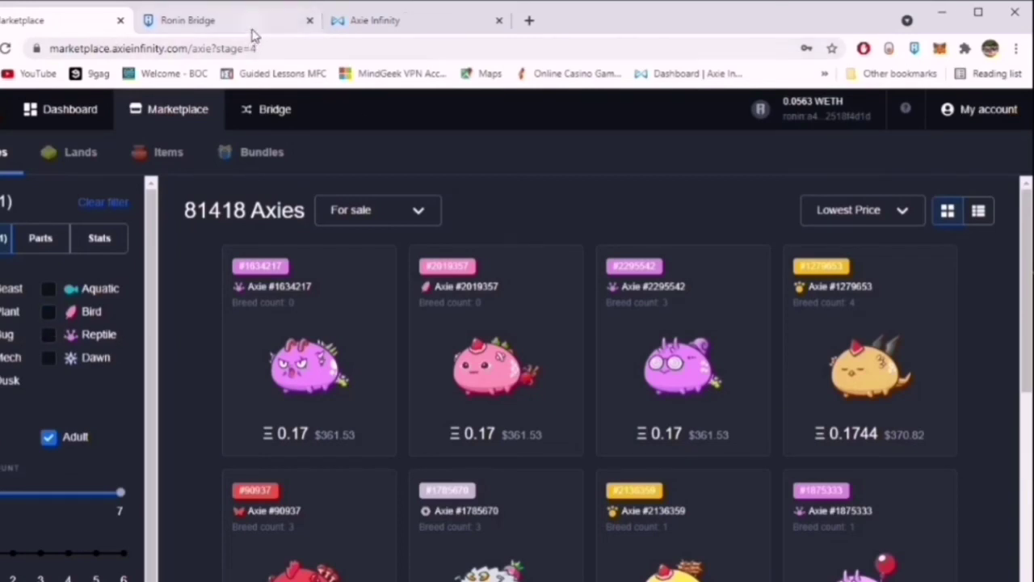
# Return to the Axie Infinity homepage tab and reload axieinfinity.com from the address bar.
pyautogui.click(250, 22)
pyautogui.click(65, 20)
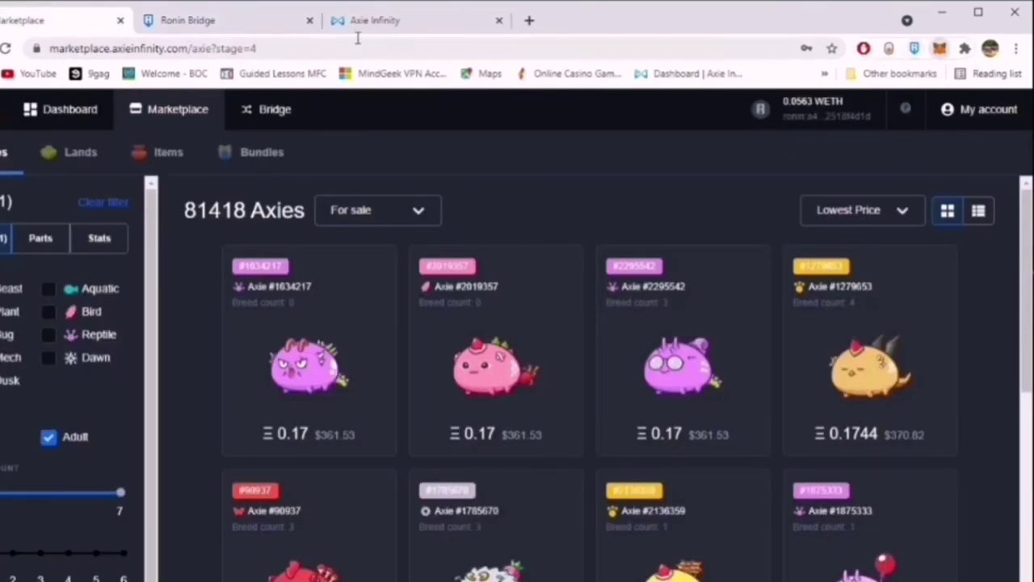
pyautogui.click(395, 32)
pyautogui.click(238, 26)
pyautogui.click(409, 21)
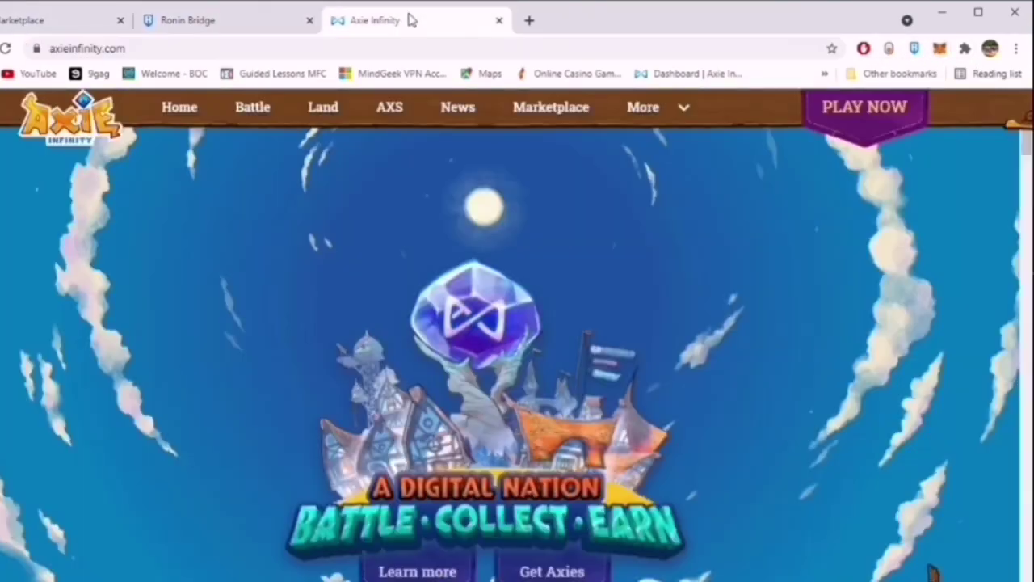
pyautogui.click(383, 46)
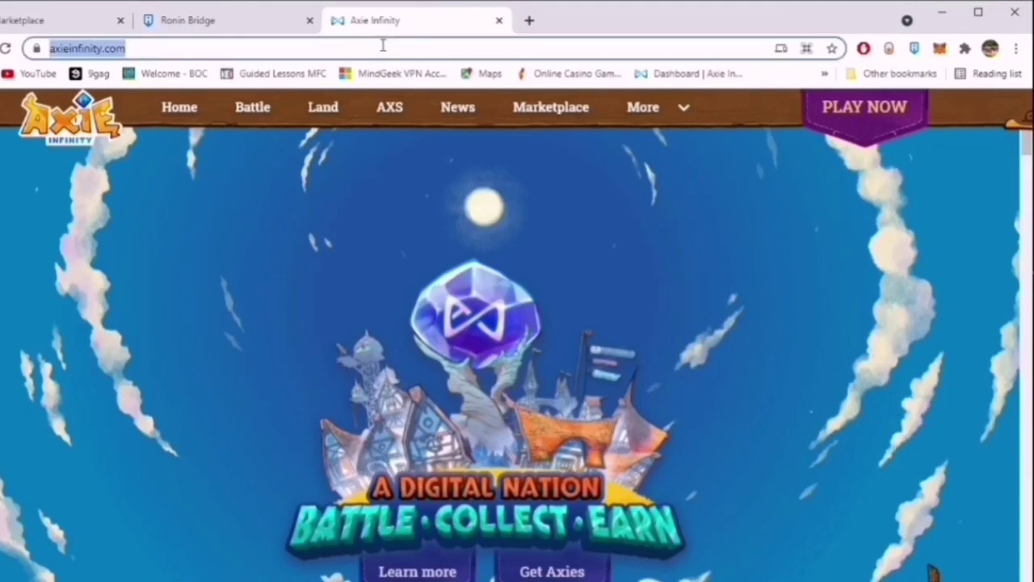
pyautogui.press('Return')
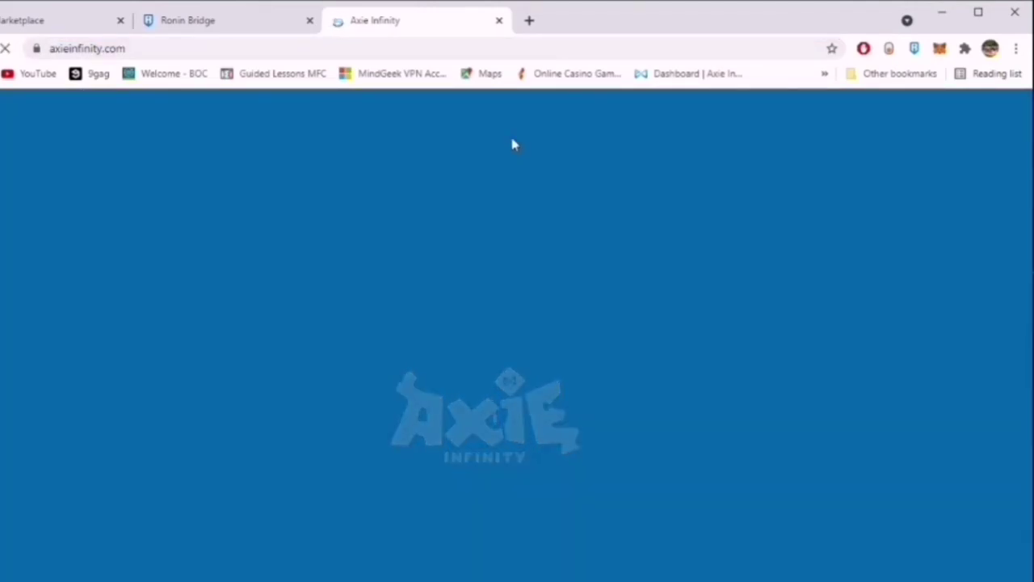